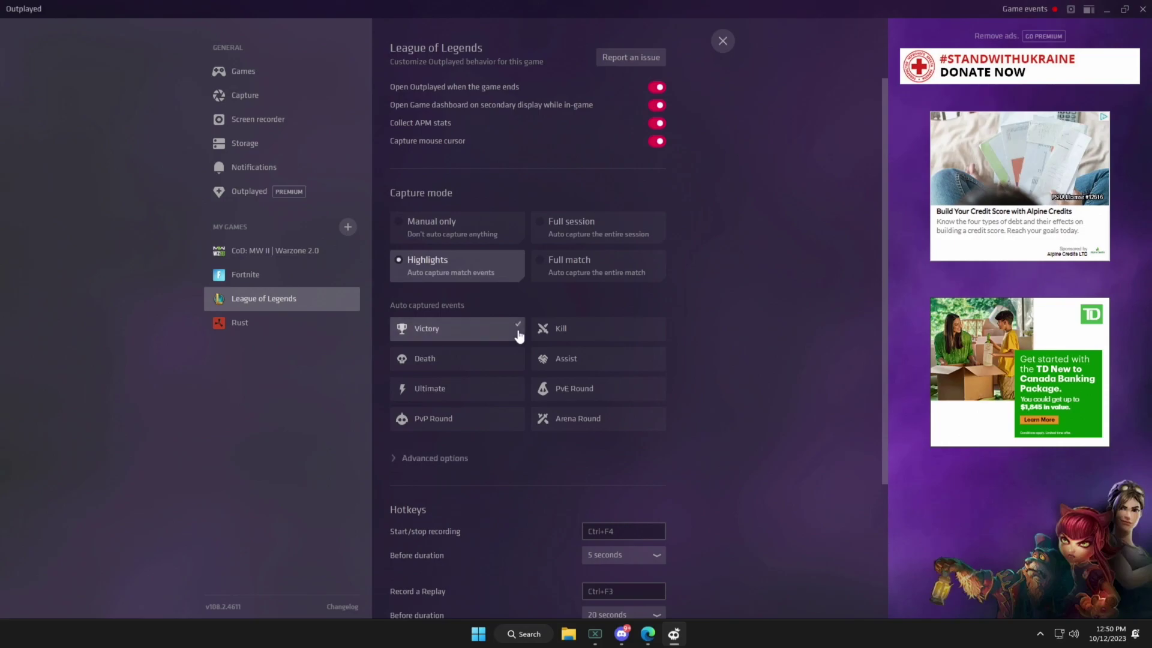
Tick Victory, Kill, Death, Assist, Ultimate, PvE, PvP and Arena Round for League auto-capture.
{"action": "left_click", "coordinate": [514, 358]}
{"action": "left_click", "coordinate": [550, 364]}
{"action": "left_click", "coordinate": [509, 393]}
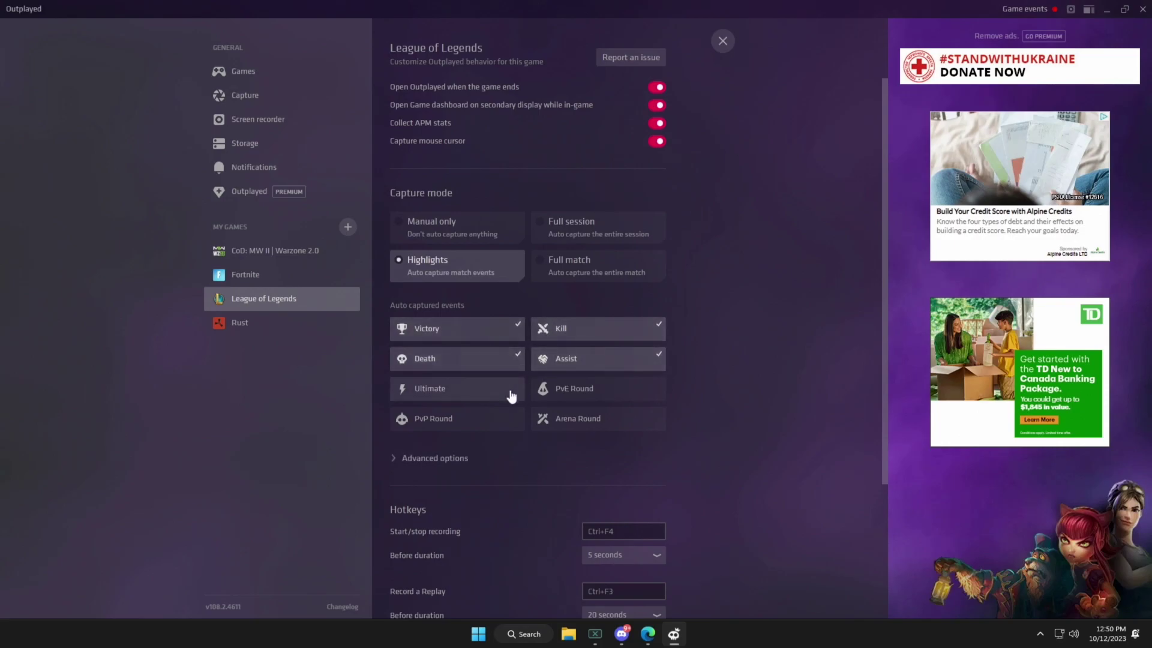
{"action": "left_click", "coordinate": [535, 390]}
{"action": "left_click", "coordinate": [517, 420]}
{"action": "left_click", "coordinate": [542, 420]}
Expand Advanced options, then scrub the editor clip from 00:10 to 00:29.
{"action": "left_click", "coordinate": [463, 459]}
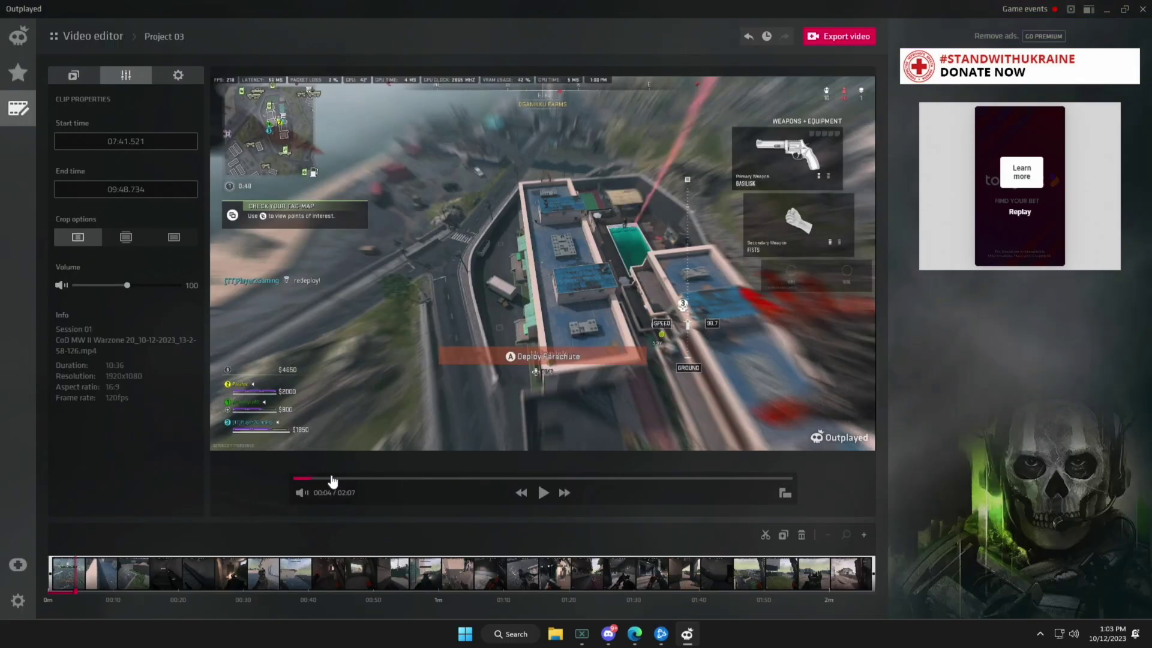
{"action": "left_click", "coordinate": [337, 479]}
{"action": "left_click_drag", "start_coordinate": [338, 479], "coordinate": [407, 480]}
Switch the clip to a 9:16 aspect ratio with the Fill crop.
{"action": "left_click", "coordinate": [783, 493]}
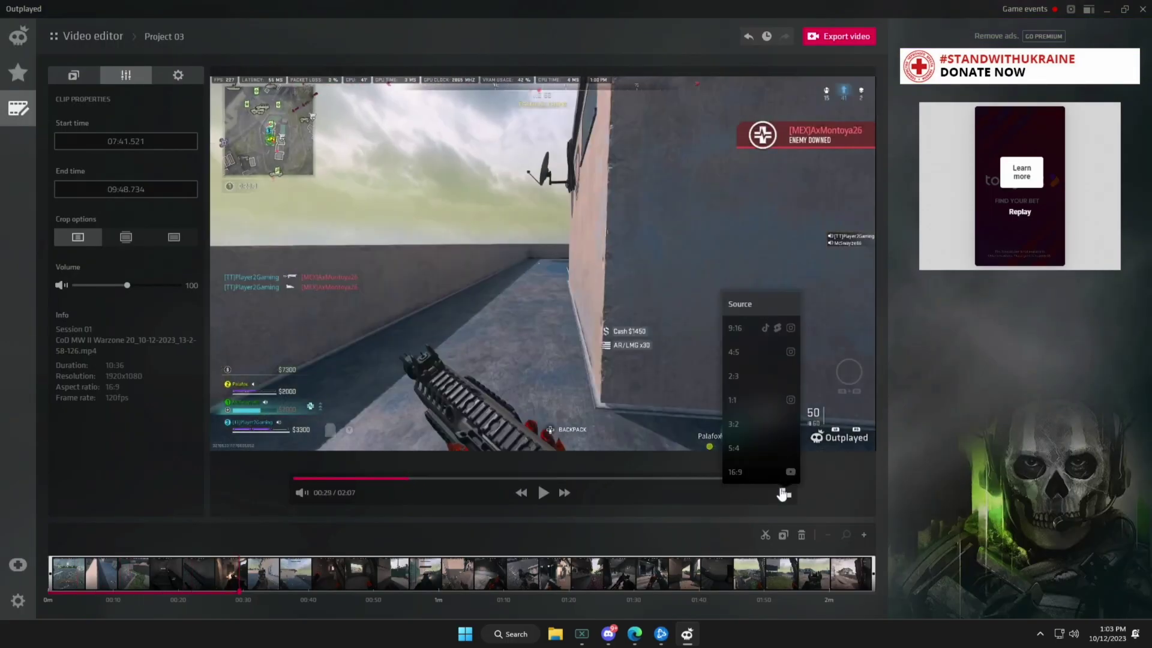
{"action": "left_click", "coordinate": [739, 330]}
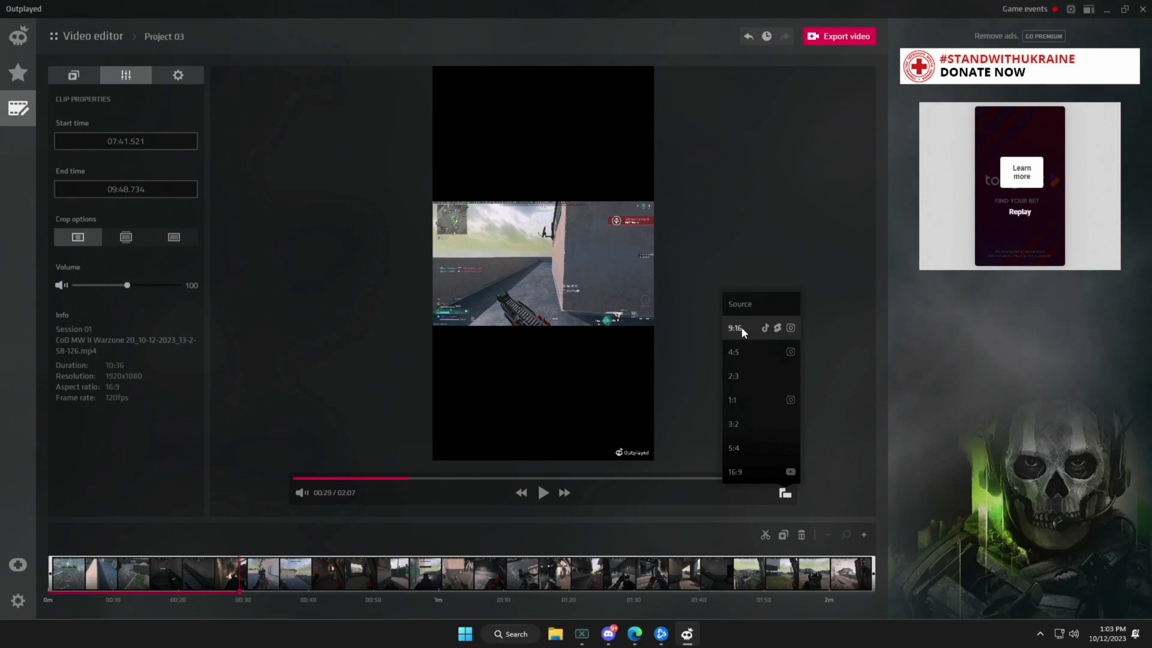
{"action": "left_click", "coordinate": [126, 238]}
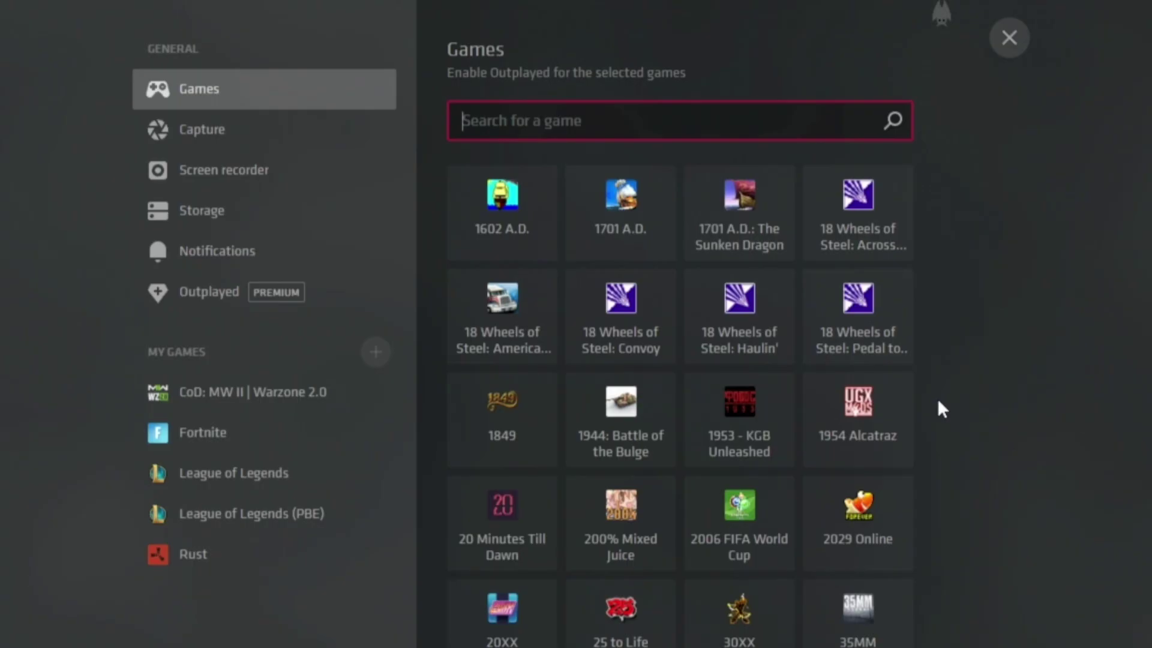
{"action": "scroll", "coordinate": [937, 397], "scroll_direction": "down", "scroll_amount": 5}
{"action": "scroll", "coordinate": [936, 396], "scroll_direction": "down", "scroll_amount": 20}
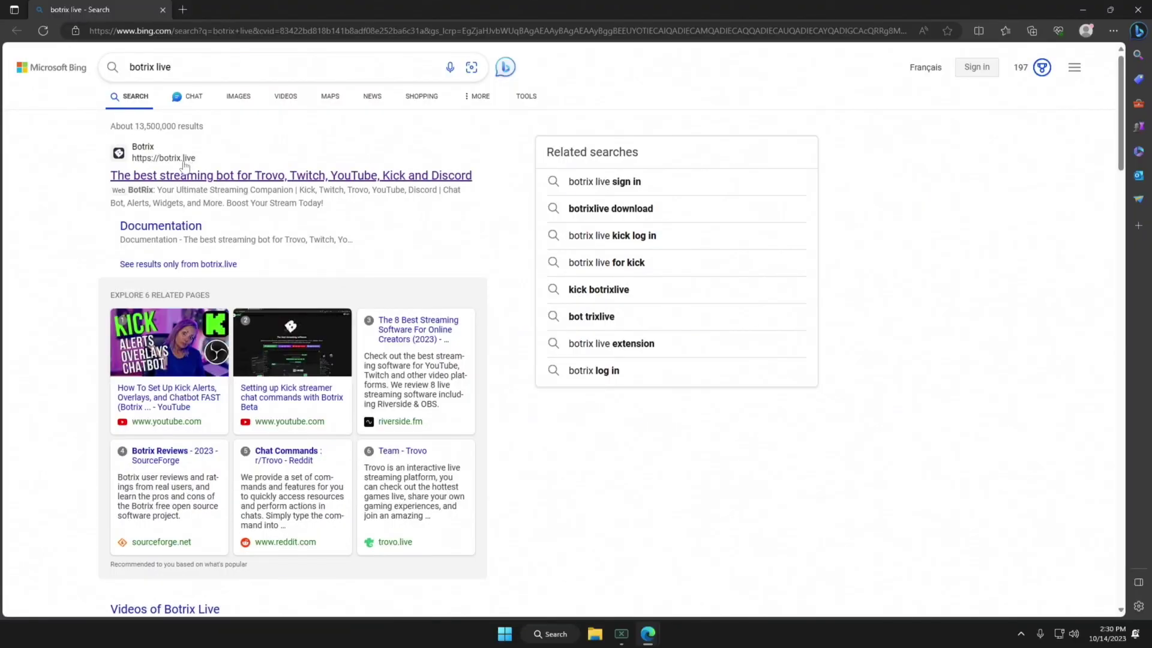
Open the botrix.live result from Bing and accept the site's cookies.
{"action": "left_click", "coordinate": [187, 178]}
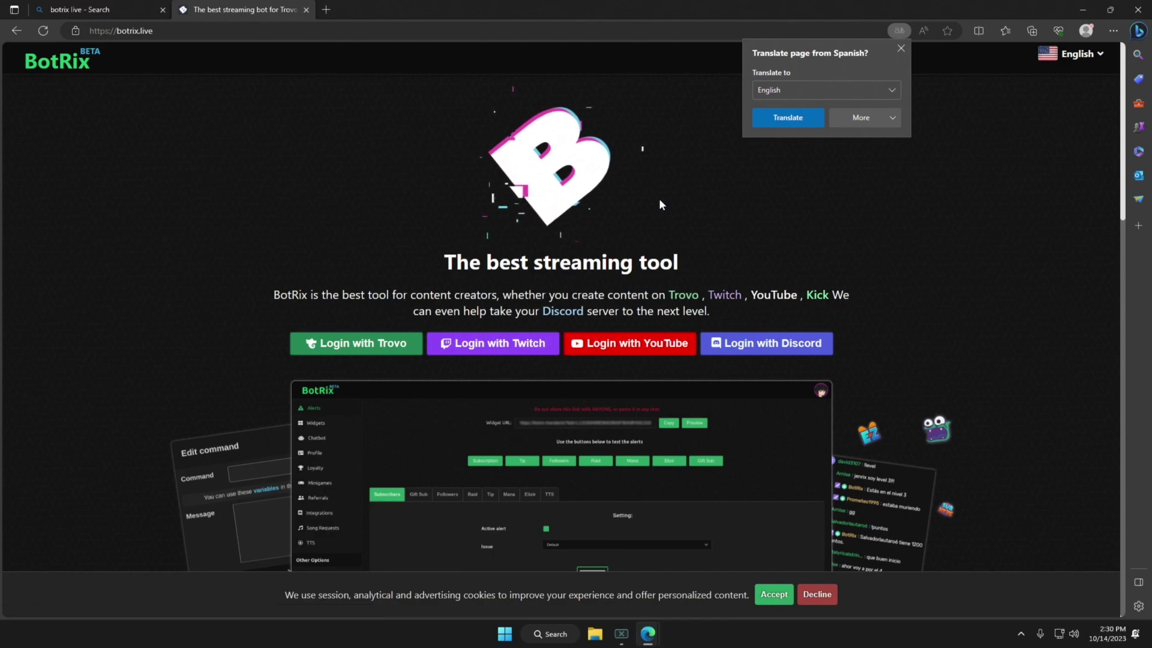
{"action": "scroll", "coordinate": [682, 163], "scroll_direction": "down", "scroll_amount": 2}
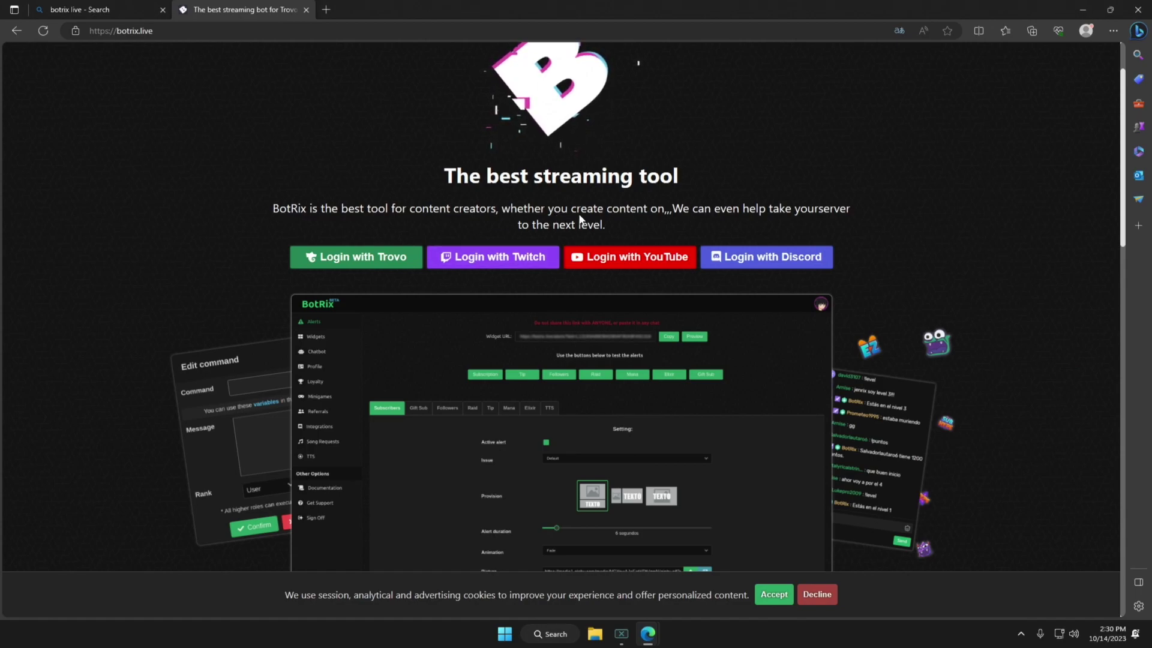
{"action": "left_click", "coordinate": [783, 597]}
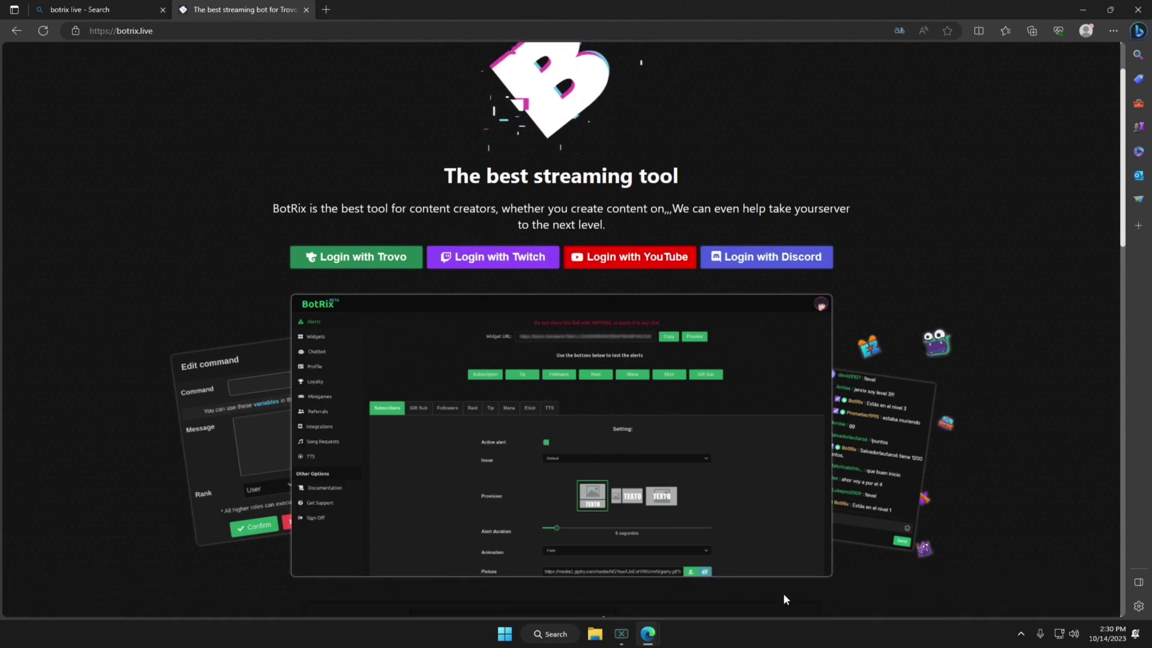
Begin Login with Twitch, entering the Twitch username and account password.
{"action": "left_click", "coordinate": [502, 254]}
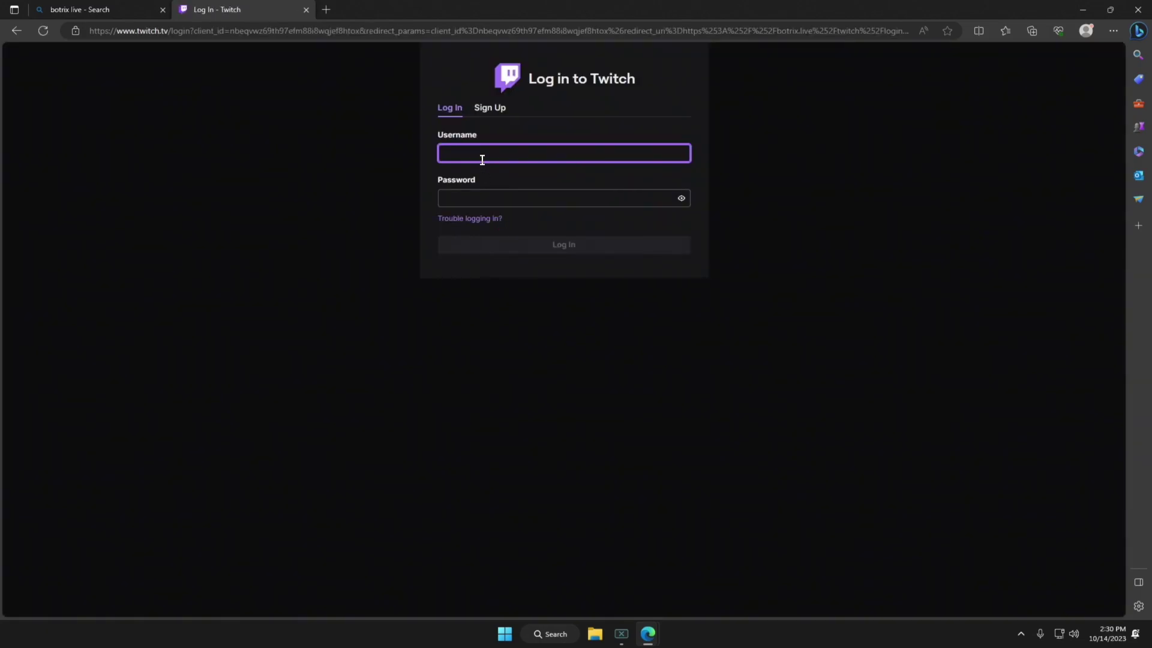
{"action": "left_click", "coordinate": [485, 157]}
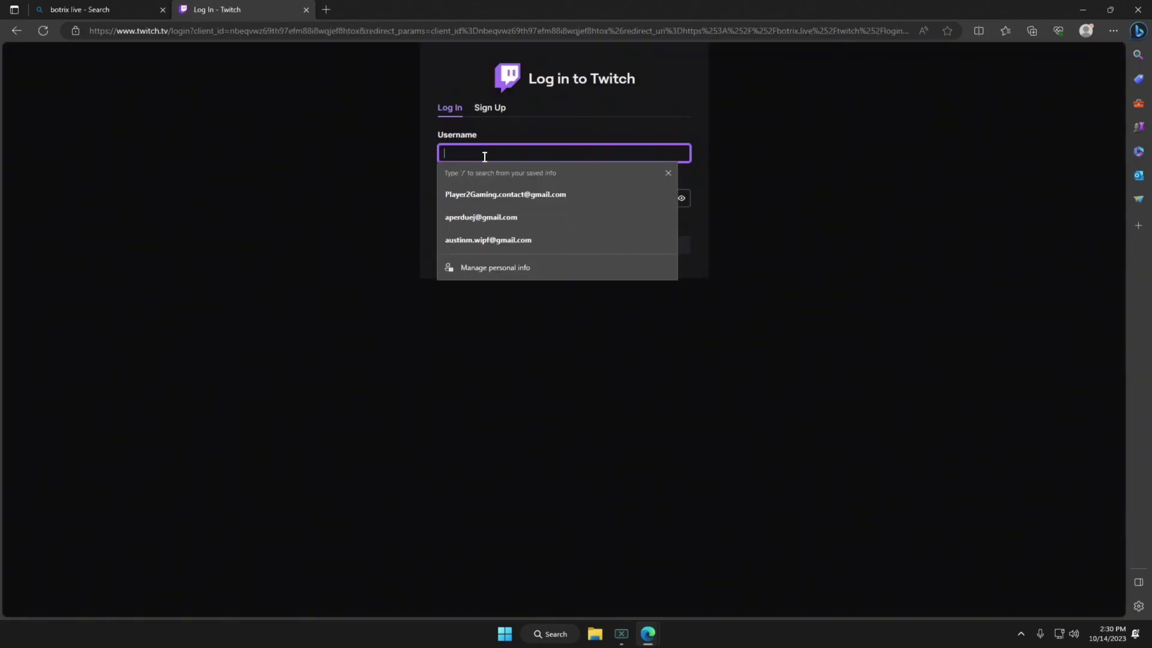
{"action": "left_click", "coordinate": [306, 212]}
{"action": "left_click", "coordinate": [486, 153]}
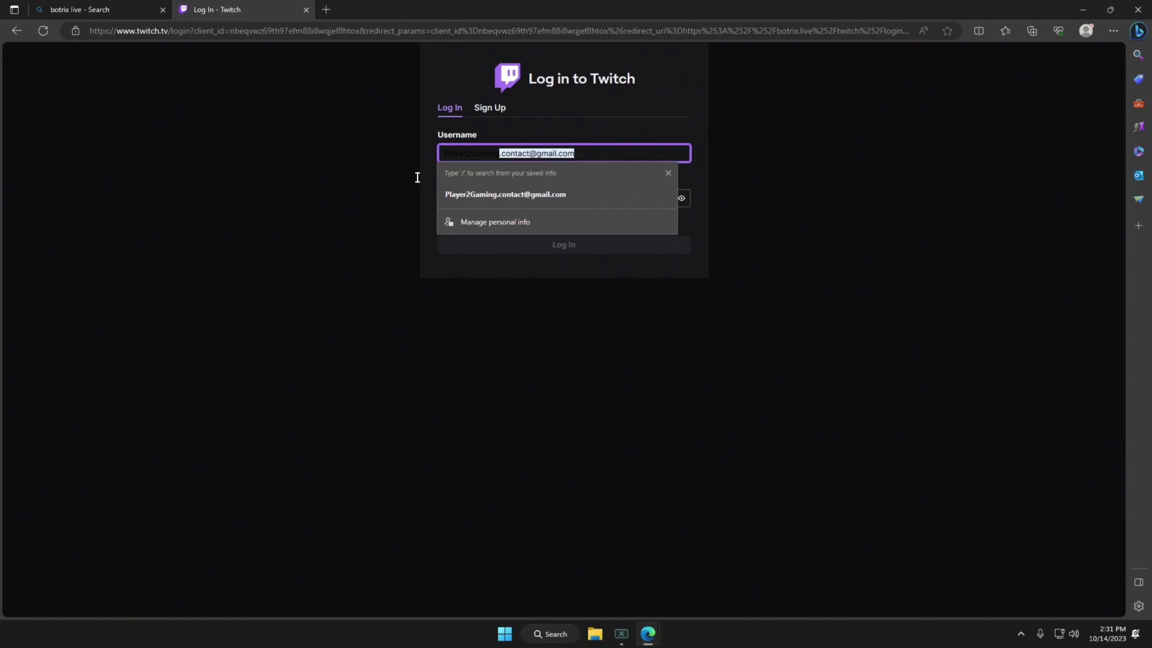
{"action": "left_click", "coordinate": [362, 167]}
{"action": "left_click", "coordinate": [473, 196]}
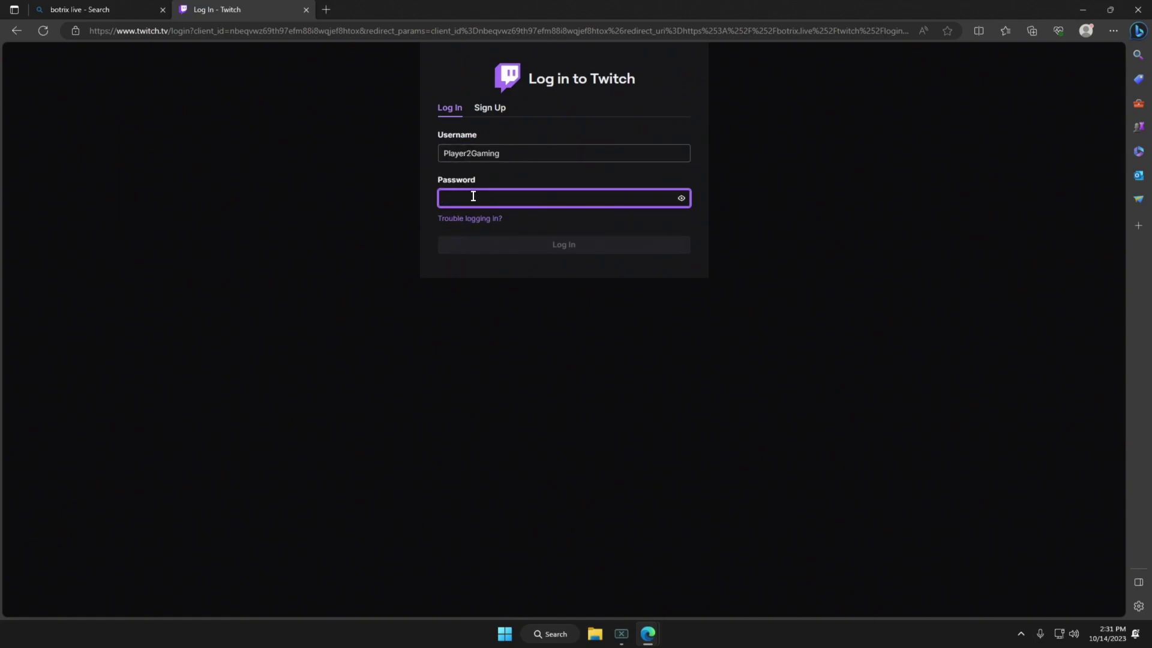
{"action": "type", "text": "•••••••••"}
{"action": "key", "text": "Return"}
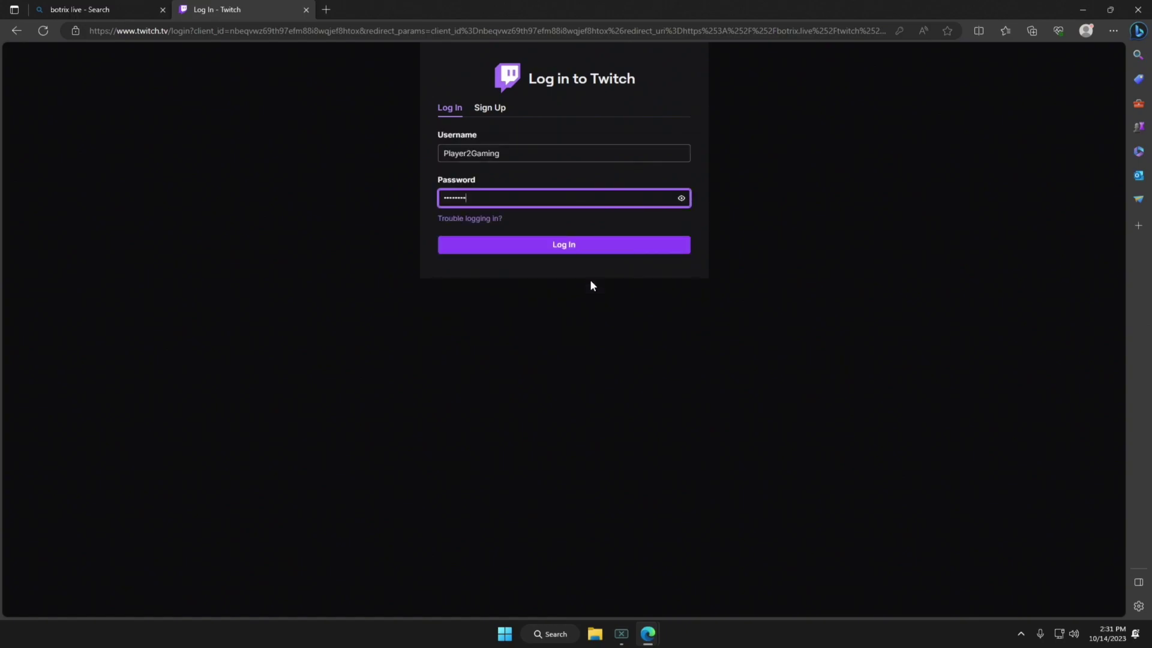
{"action": "type", "text": "•••"}
{"action": "key", "text": "BackSpace"}
{"action": "key", "text": "BackSpace"}
{"action": "key", "text": "BackSpace"}
Restart the Twitch login from BotRix with the username, then authorize BotRix.Live.
{"action": "left_click", "coordinate": [73, 10]}
{"action": "left_click", "coordinate": [202, 10]}
{"action": "left_click", "coordinate": [16, 30]}
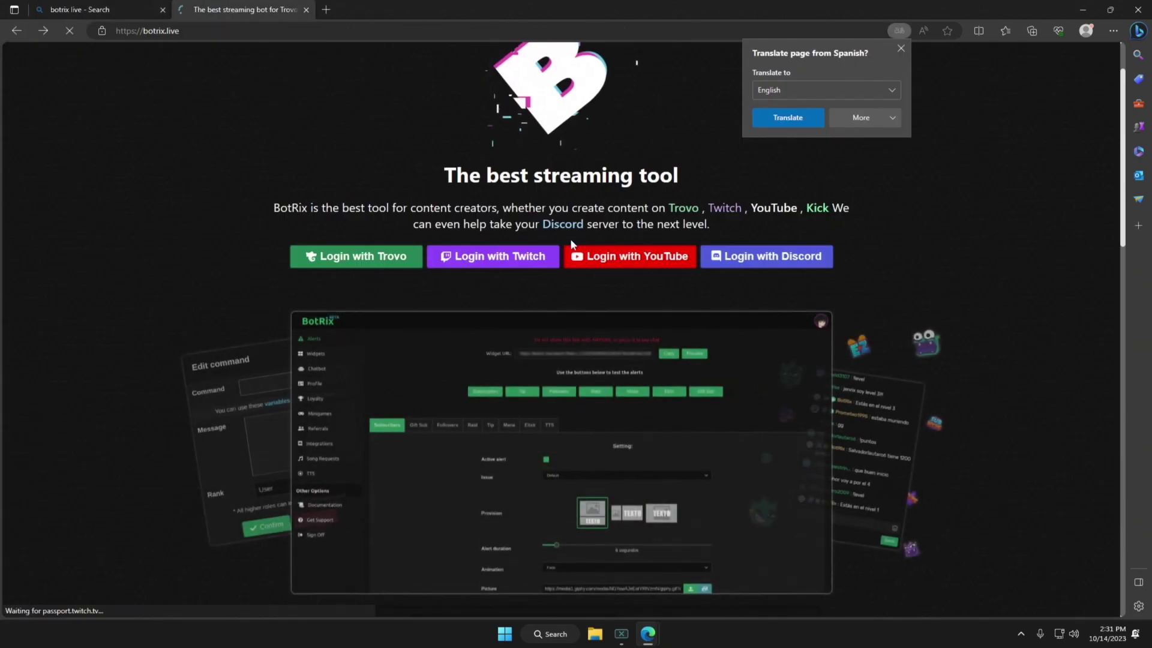
{"action": "left_click", "coordinate": [490, 263]}
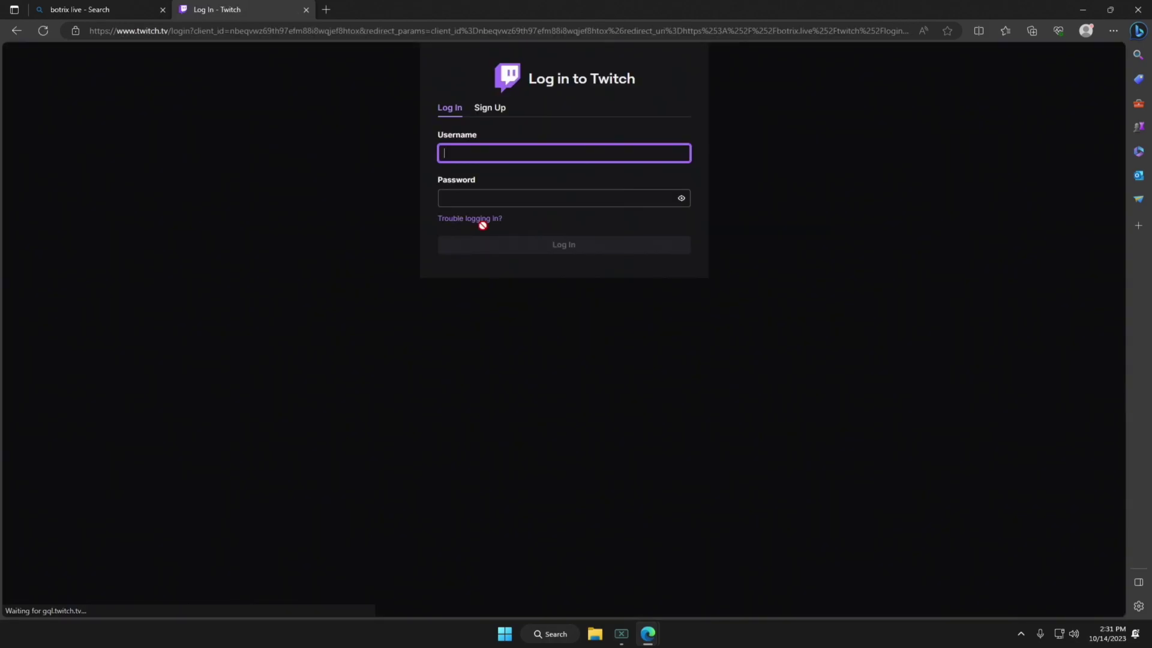
{"action": "type", "text": "Player2Gam"}
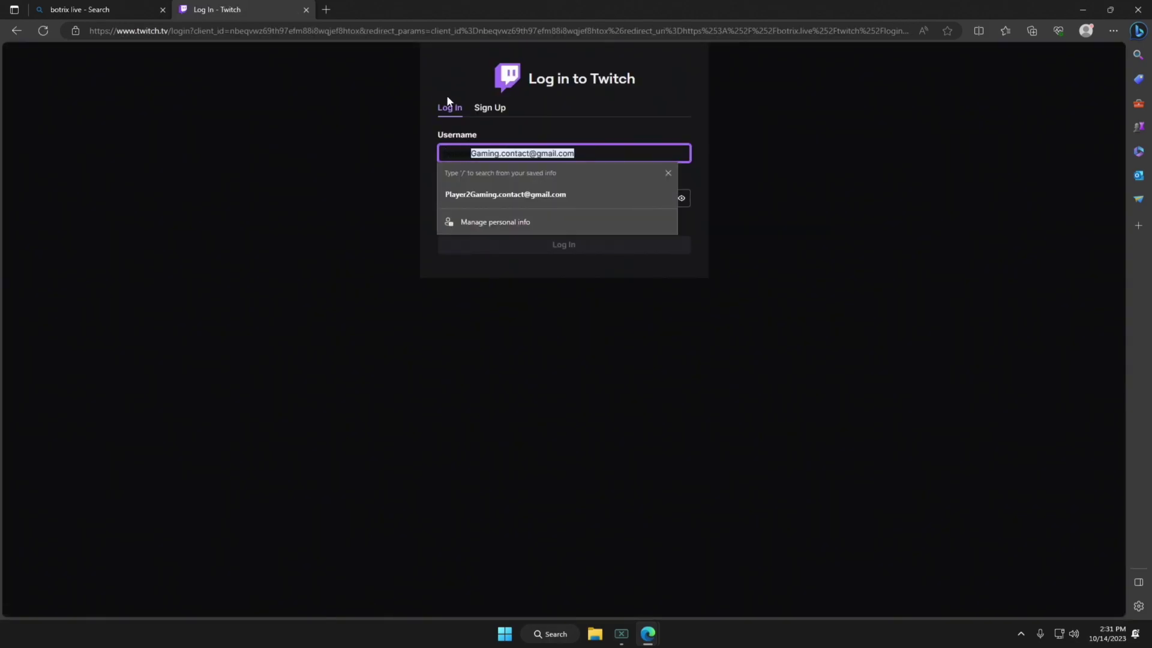
{"action": "type", "text": "inglive"}
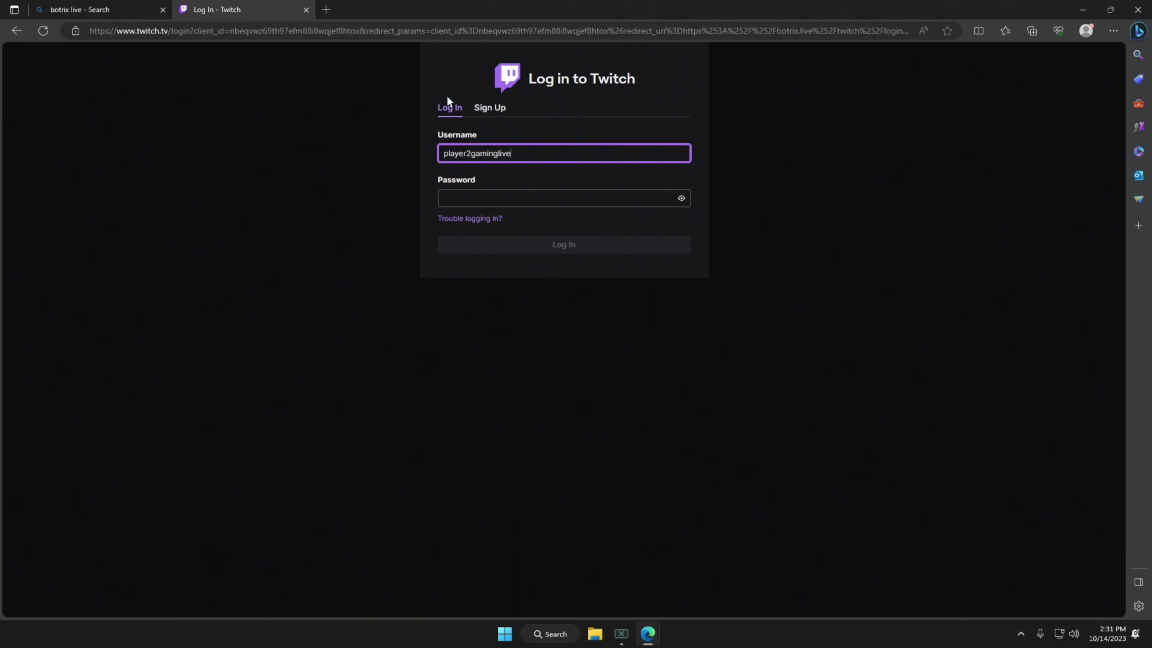
{"action": "left_click", "coordinate": [490, 200]}
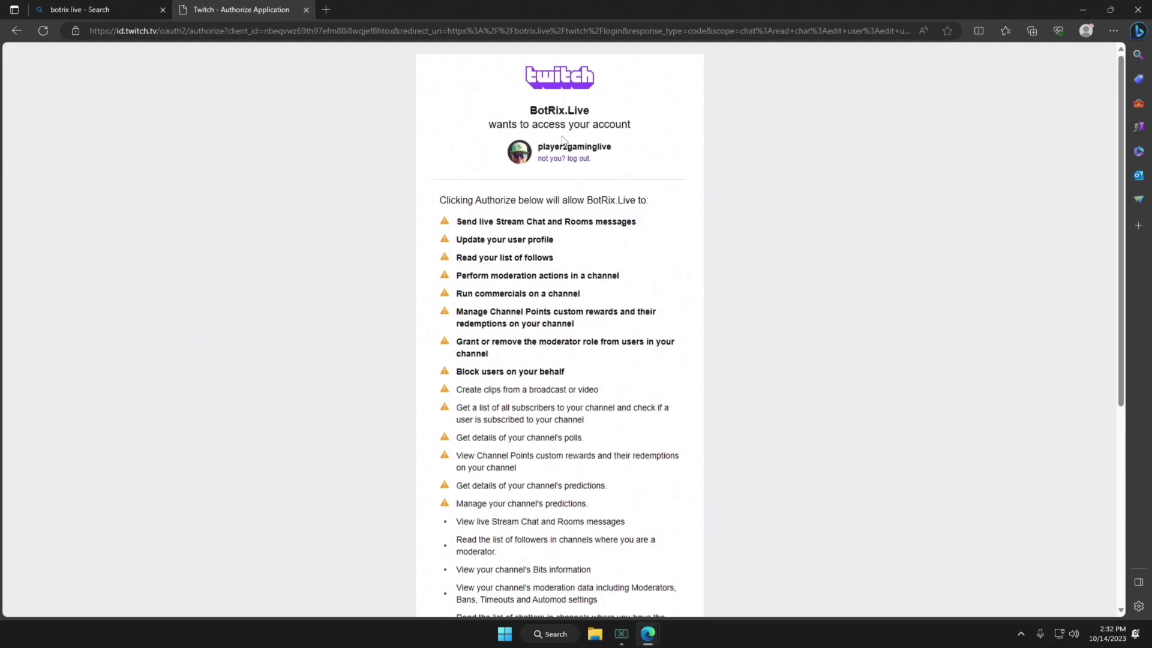
{"action": "scroll", "coordinate": [555, 182], "scroll_direction": "down", "scroll_amount": 5}
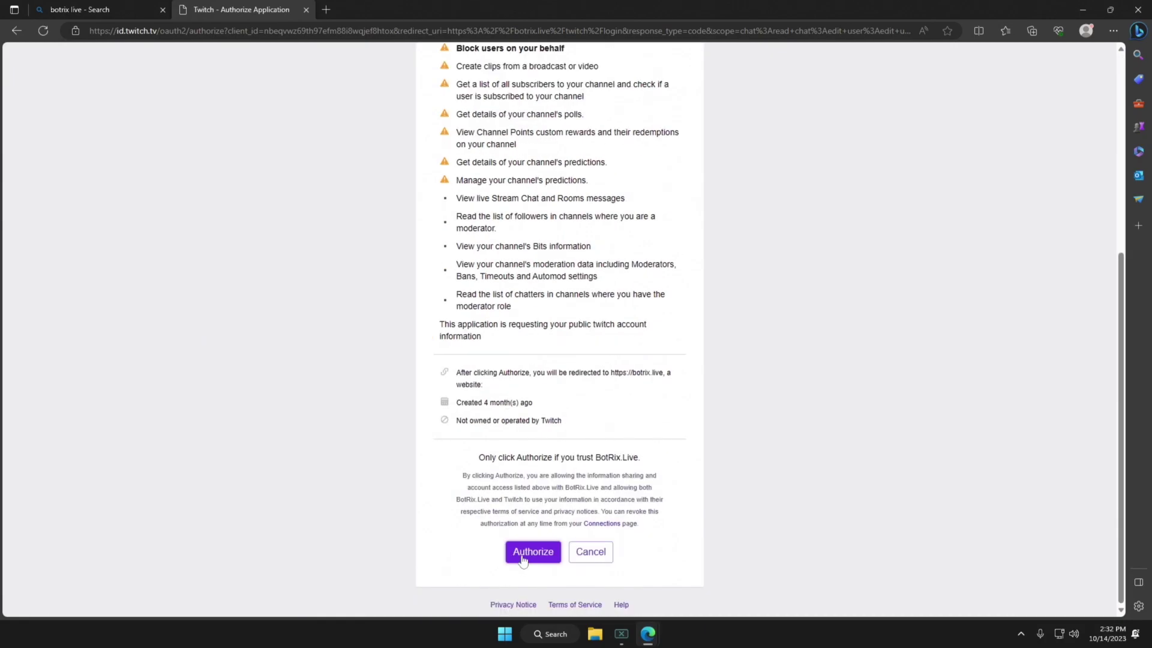
{"action": "left_click", "coordinate": [528, 550]}
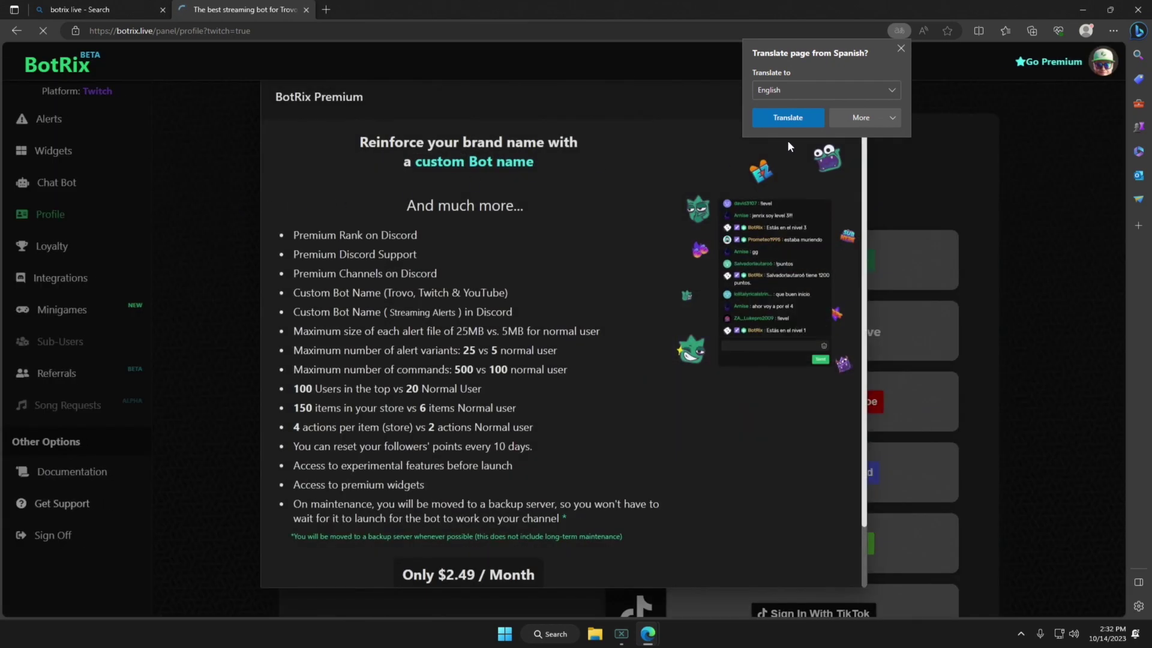
Translate the BotRix page into English and scroll through the Premium offer.
{"action": "left_click", "coordinate": [793, 118]}
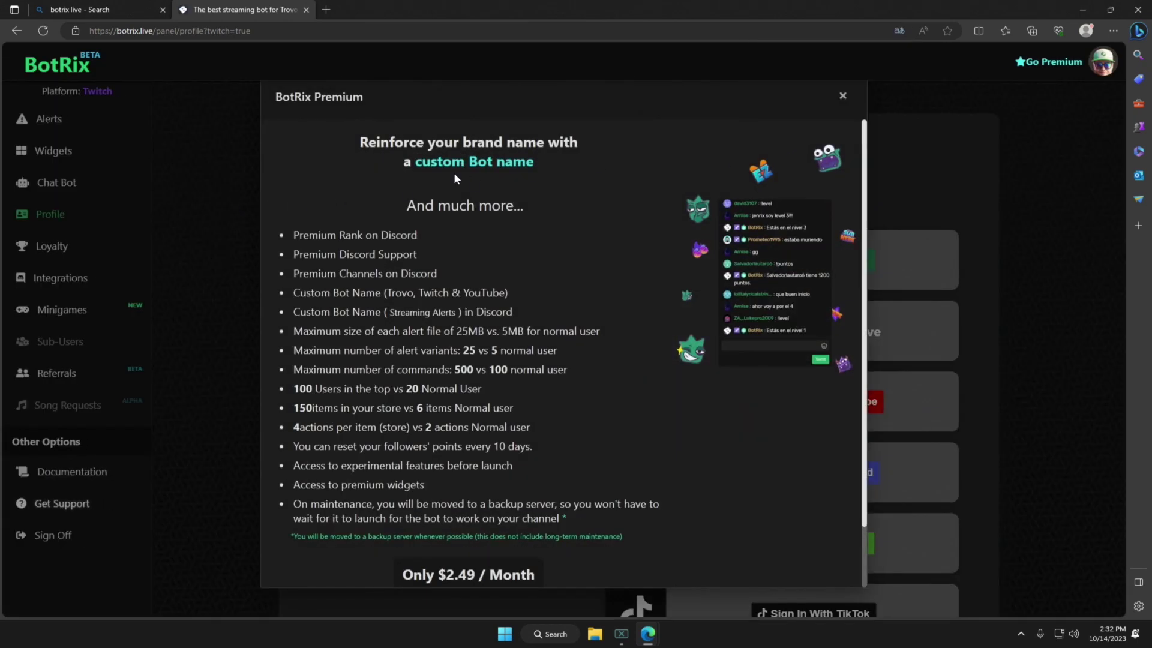
{"action": "scroll", "coordinate": [436, 519], "scroll_direction": "down", "scroll_amount": 1}
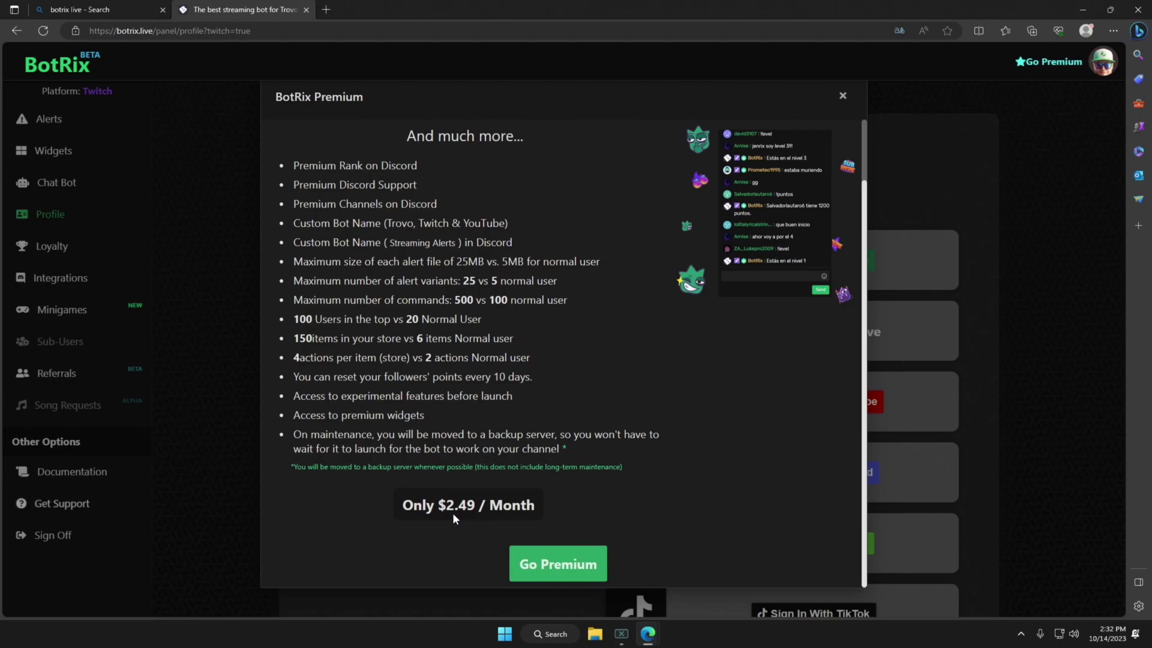
{"action": "scroll", "coordinate": [430, 519], "scroll_direction": "up", "scroll_amount": 1}
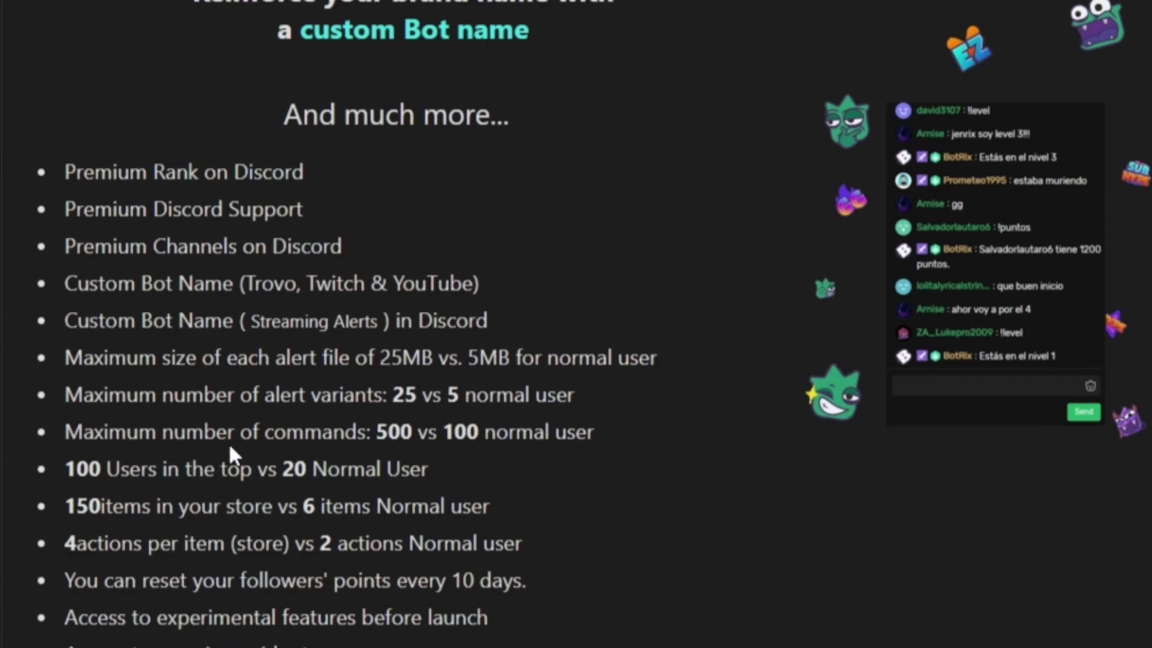
{"action": "scroll", "coordinate": [108, 350], "scroll_direction": "down", "scroll_amount": 2}
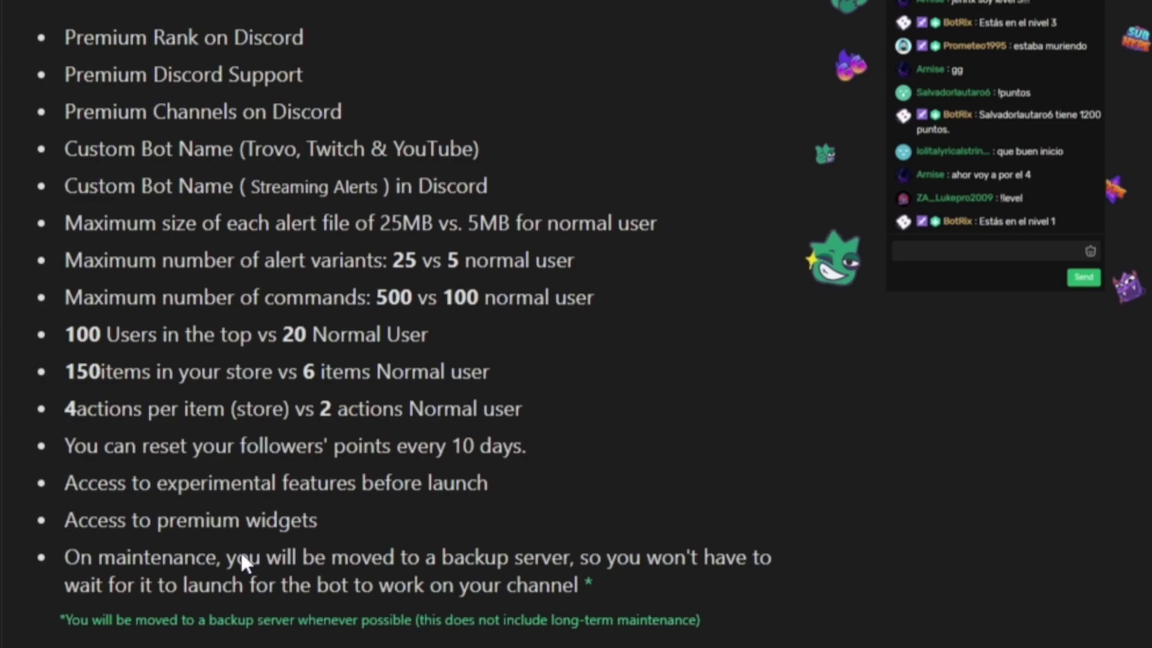
{"action": "scroll", "coordinate": [660, 144], "scroll_direction": "up", "scroll_amount": 2}
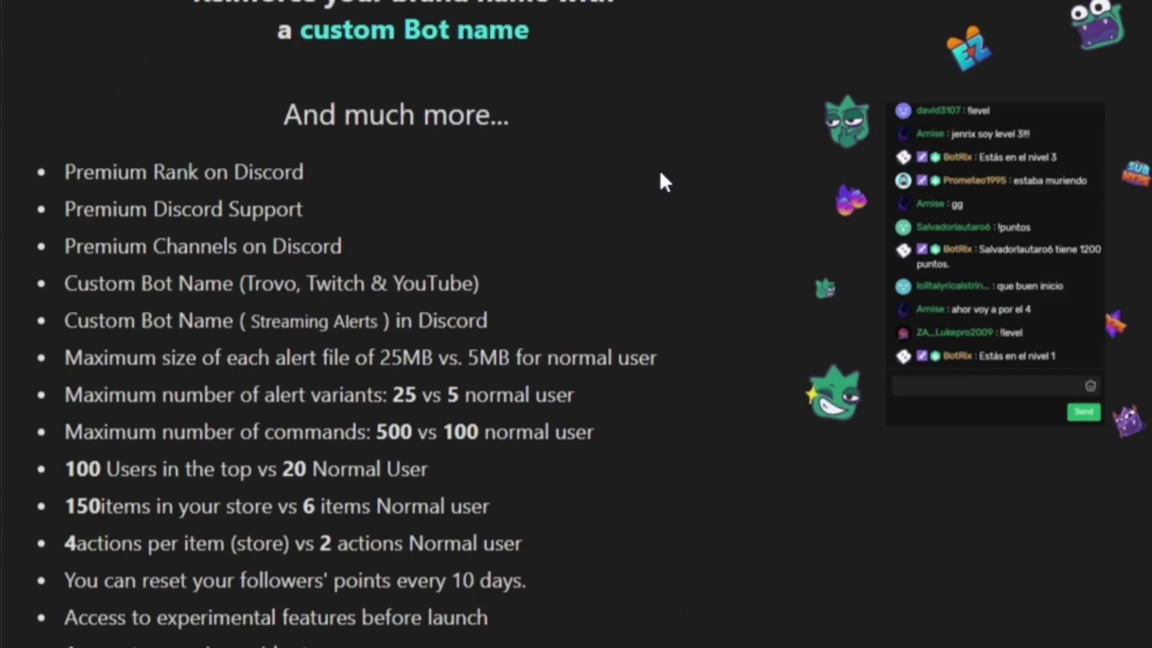
{"action": "scroll", "coordinate": [664, 162], "scroll_direction": "down", "scroll_amount": 2}
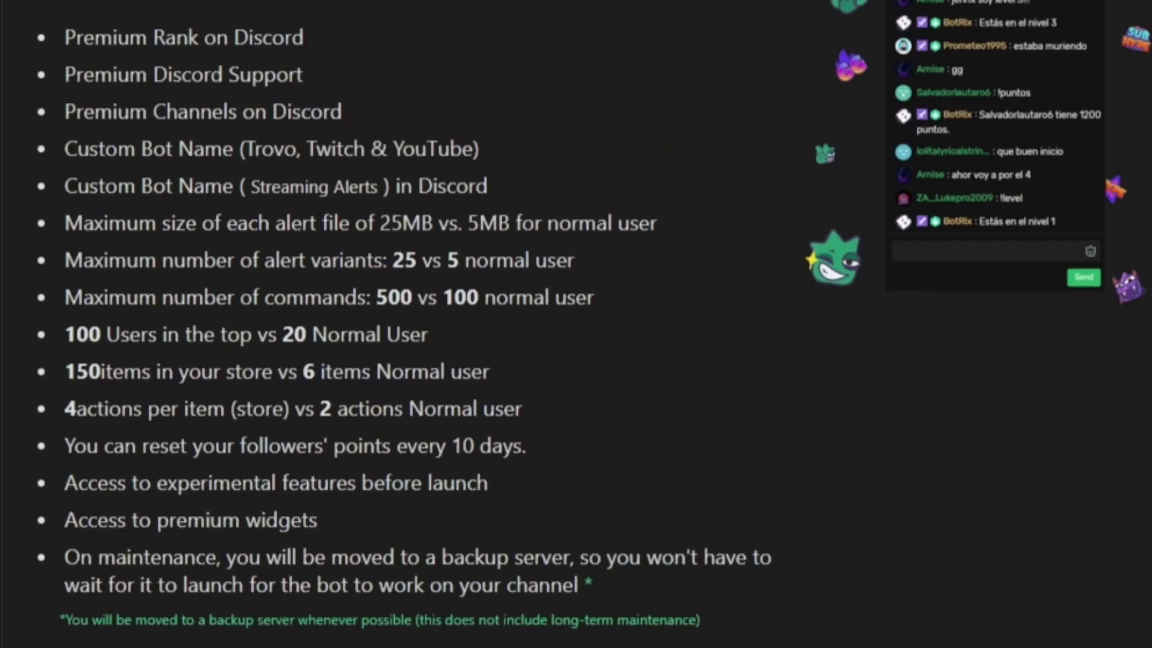
{"action": "scroll", "coordinate": [592, 333], "scroll_direction": "up", "scroll_amount": 2}
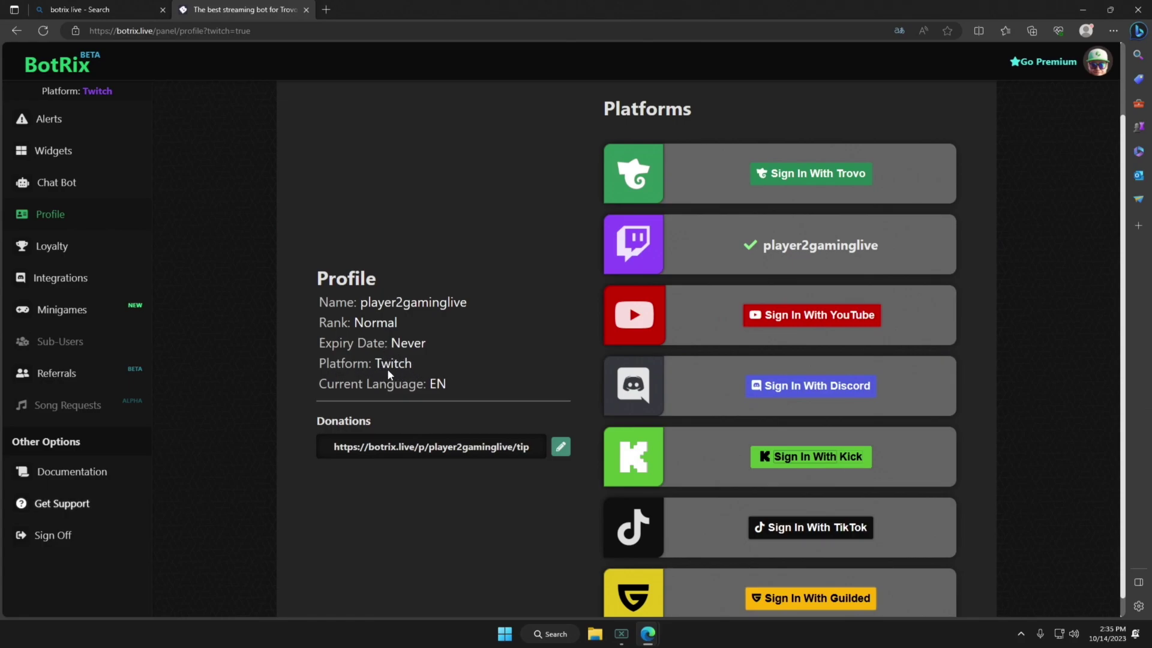
Dismiss the donation-link PayPal confirmation without changes and go to the Alerts page.
{"action": "scroll", "coordinate": [859, 328], "scroll_direction": "down", "scroll_amount": 1}
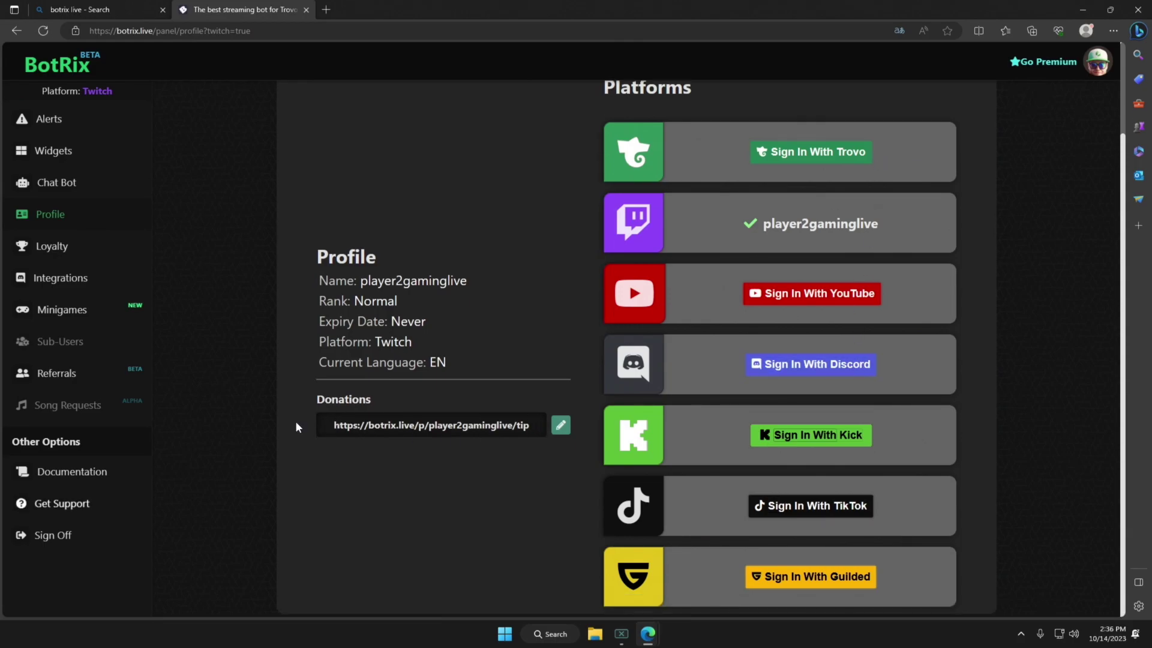
{"action": "left_click", "coordinate": [560, 425]}
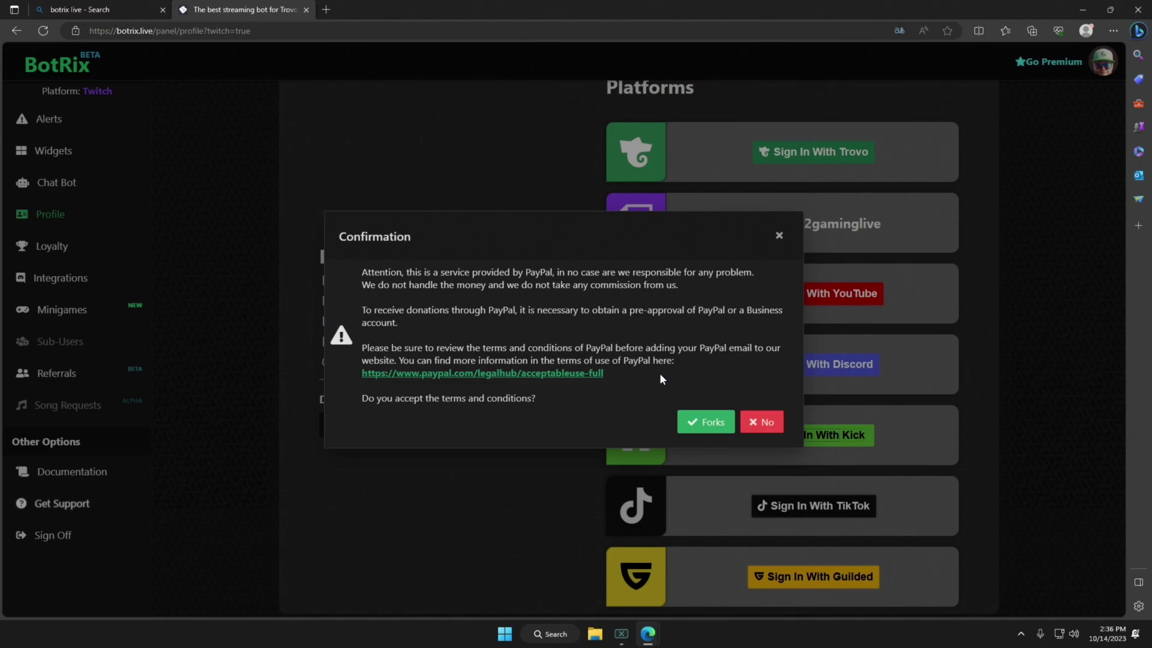
{"action": "left_click", "coordinate": [700, 424]}
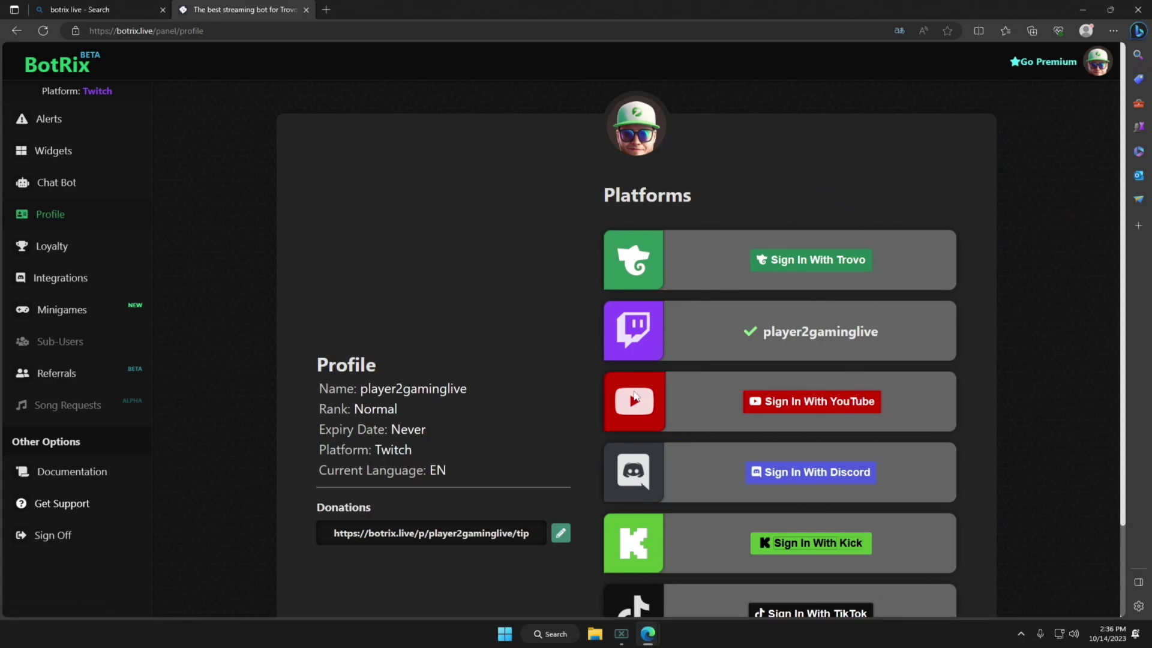
{"action": "scroll", "coordinate": [218, 249], "scroll_direction": "down", "scroll_amount": 3}
{"action": "scroll", "coordinate": [282, 250], "scroll_direction": "up", "scroll_amount": 3}
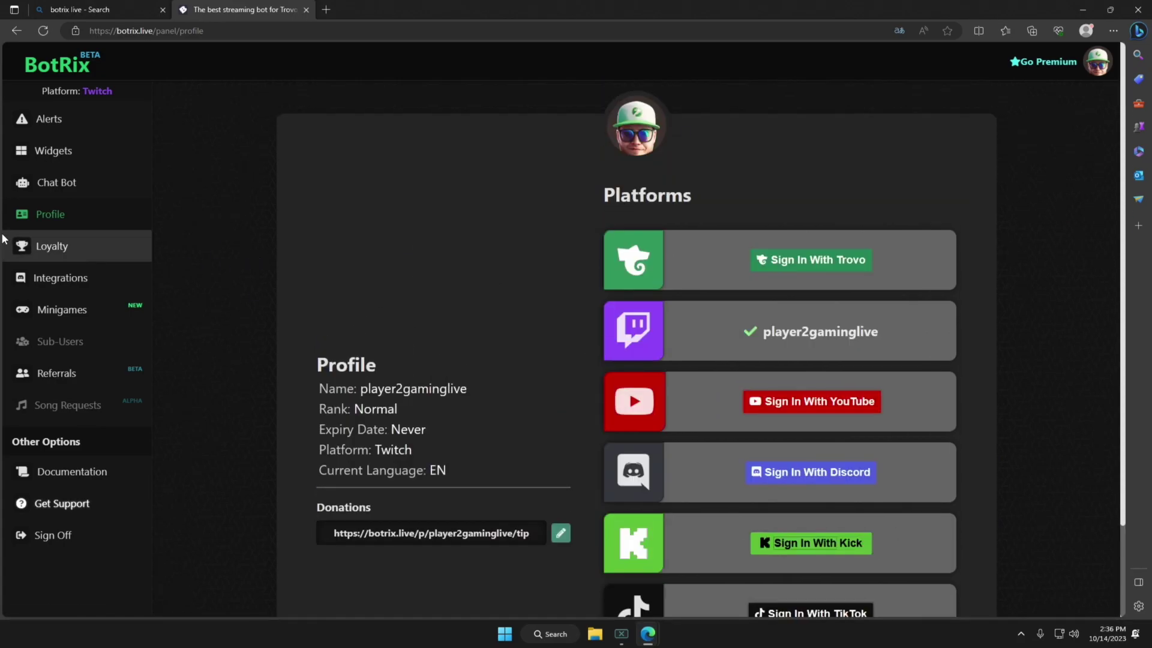
{"action": "left_click", "coordinate": [62, 120]}
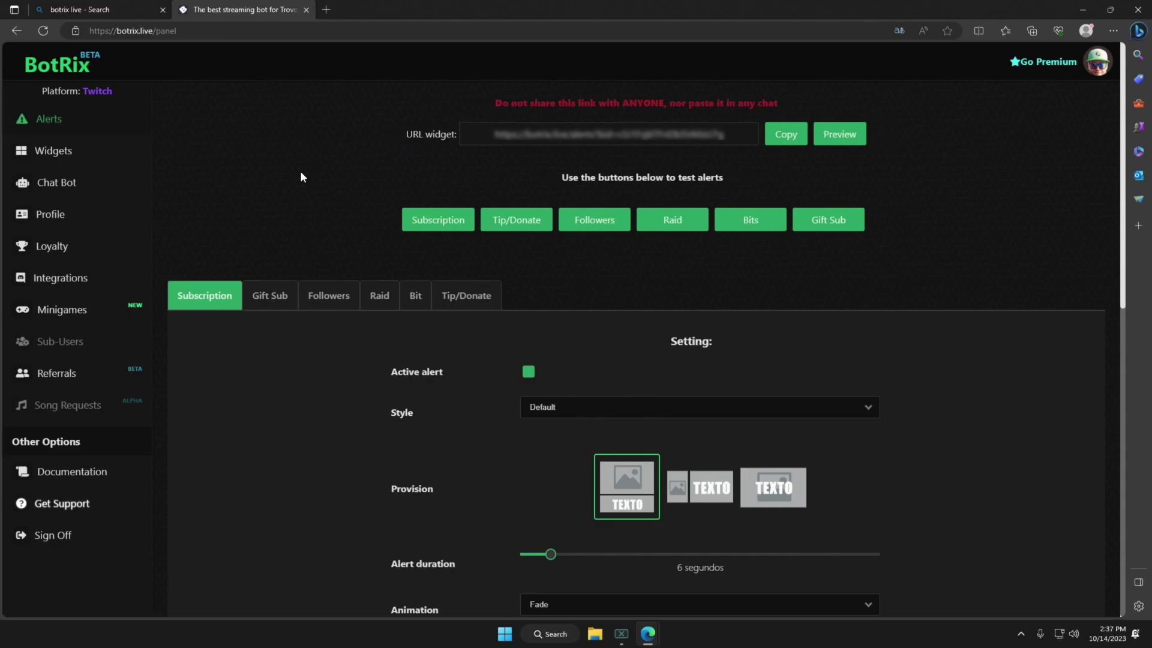
Cycle through Gift Sub, Followers, Raid, Bit and Tip/Donate alert settings, back to Subscription.
{"action": "scroll", "coordinate": [276, 238], "scroll_direction": "down", "scroll_amount": 5}
{"action": "left_click", "coordinate": [270, 123]}
{"action": "left_click", "coordinate": [324, 132]}
{"action": "left_click", "coordinate": [377, 125]}
{"action": "left_click", "coordinate": [420, 127]}
{"action": "left_click", "coordinate": [433, 132]}
{"action": "left_click", "coordinate": [416, 125]}
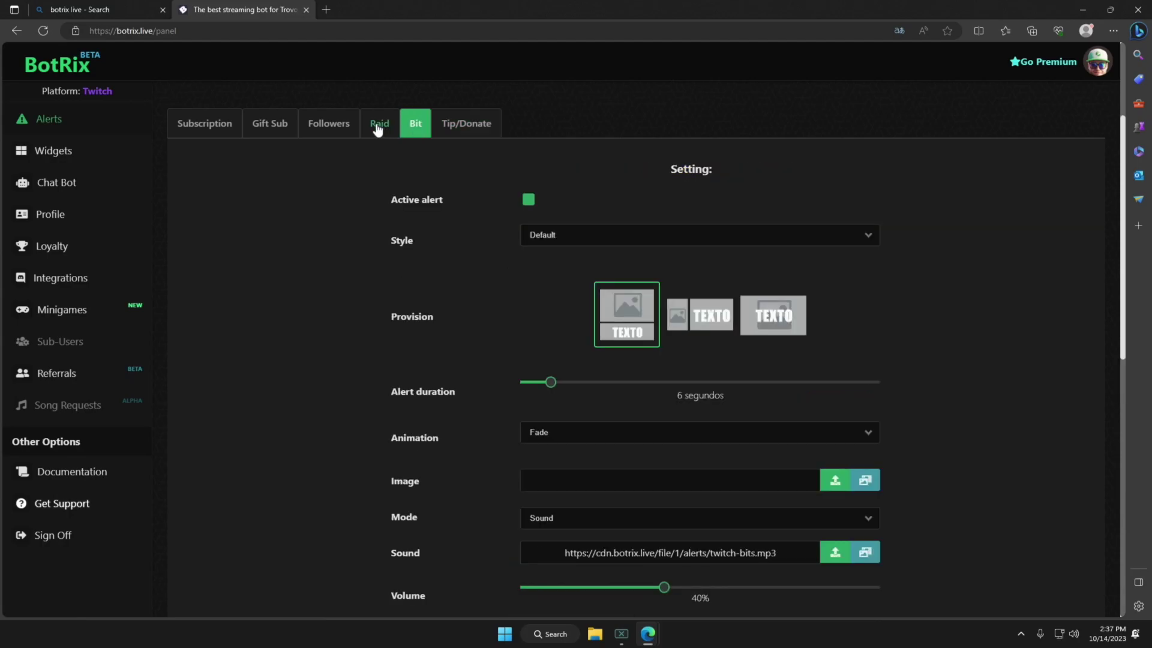
{"action": "left_click", "coordinate": [380, 123]}
{"action": "left_click", "coordinate": [329, 123]}
{"action": "left_click", "coordinate": [270, 125]}
{"action": "left_click", "coordinate": [207, 126]}
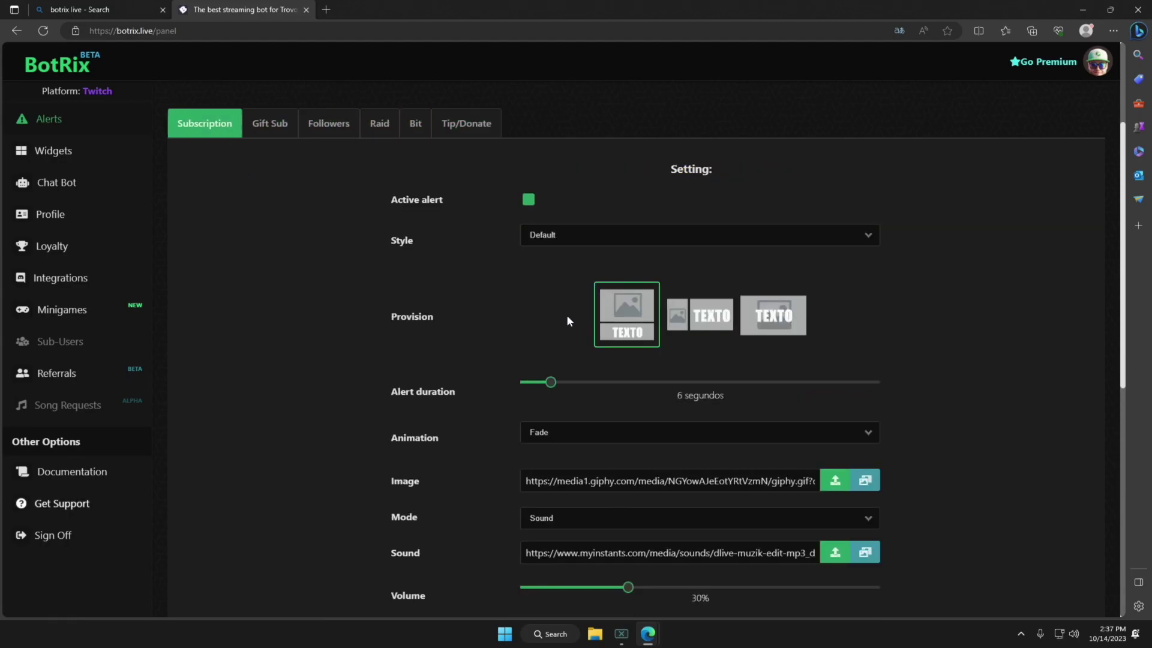
Copy the alerts widget URL and go to the Widget Gallery.
{"action": "scroll", "coordinate": [545, 180], "scroll_direction": "down", "scroll_amount": 6}
{"action": "scroll", "coordinate": [606, 345], "scroll_direction": "down", "scroll_amount": 3}
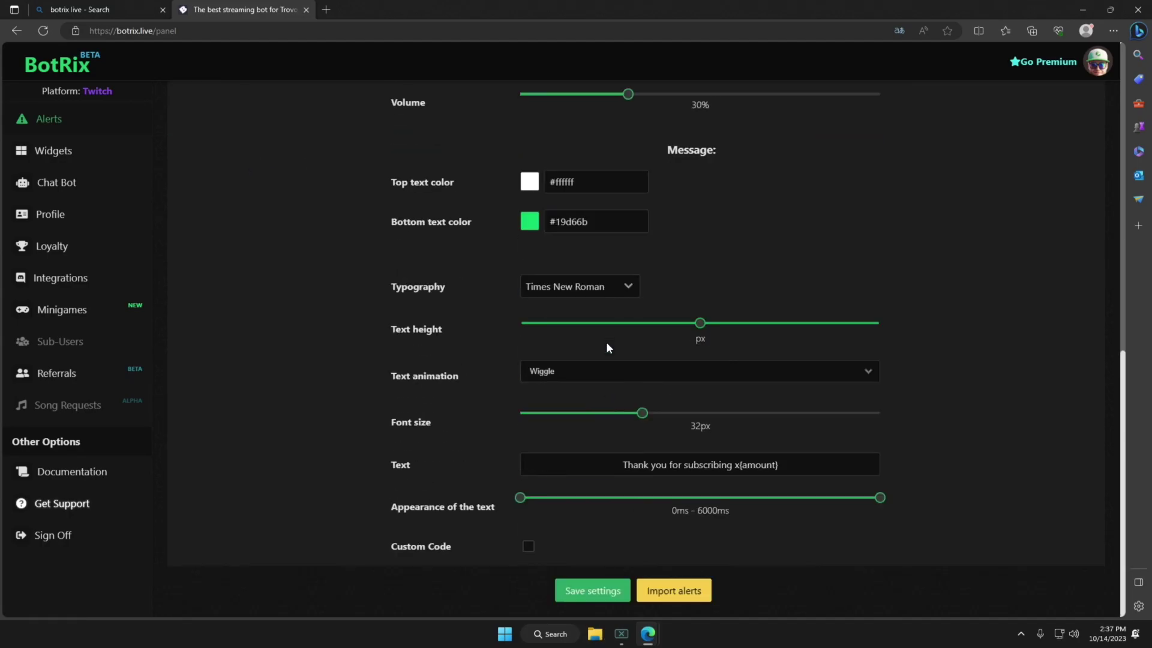
{"action": "scroll", "coordinate": [619, 344], "scroll_direction": "up", "scroll_amount": 6}
{"action": "scroll", "coordinate": [621, 348], "scroll_direction": "up", "scroll_amount": 5}
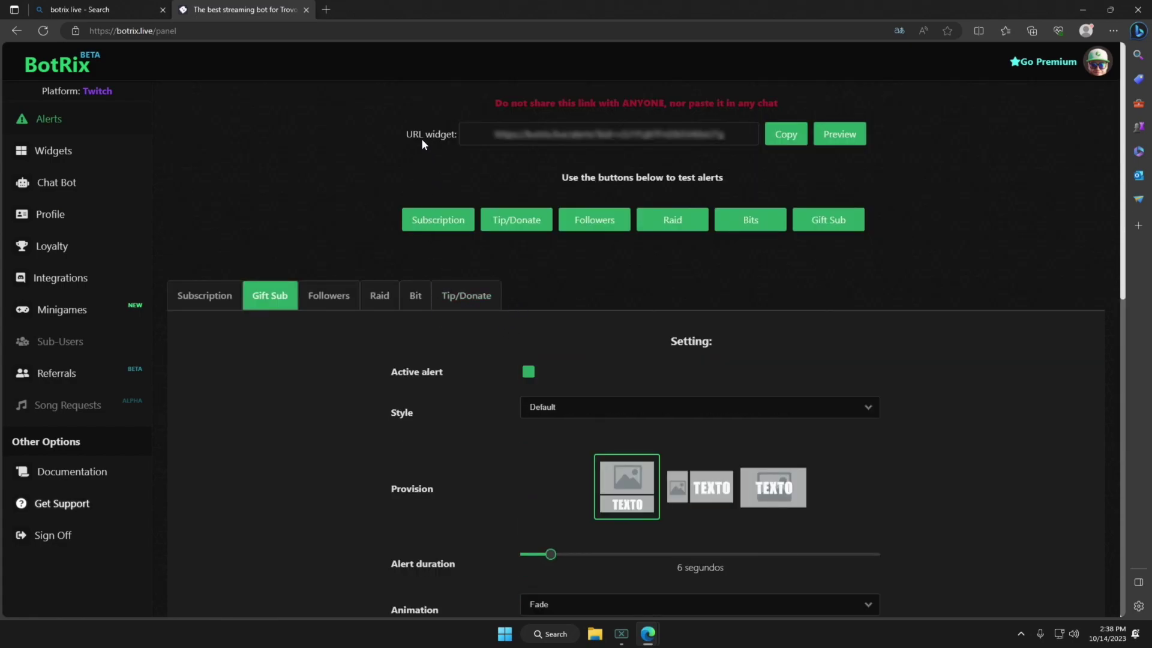
{"action": "left_click", "coordinate": [785, 137]}
{"action": "left_click", "coordinate": [44, 155]}
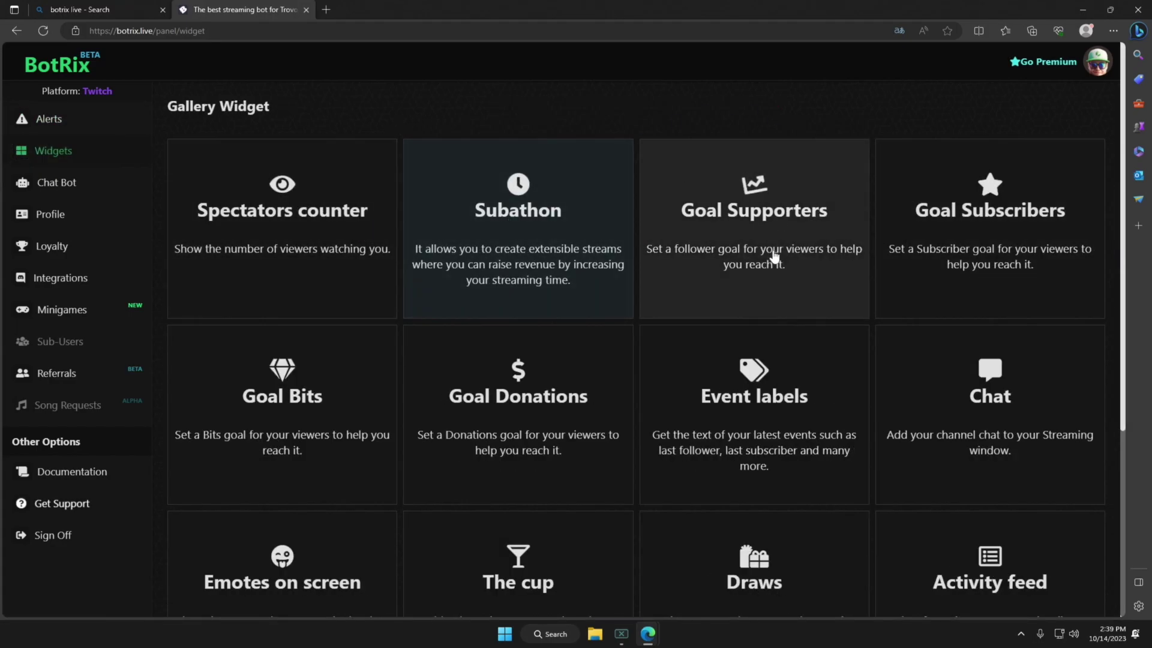
{"action": "scroll", "coordinate": [967, 353], "scroll_direction": "down", "scroll_amount": 5}
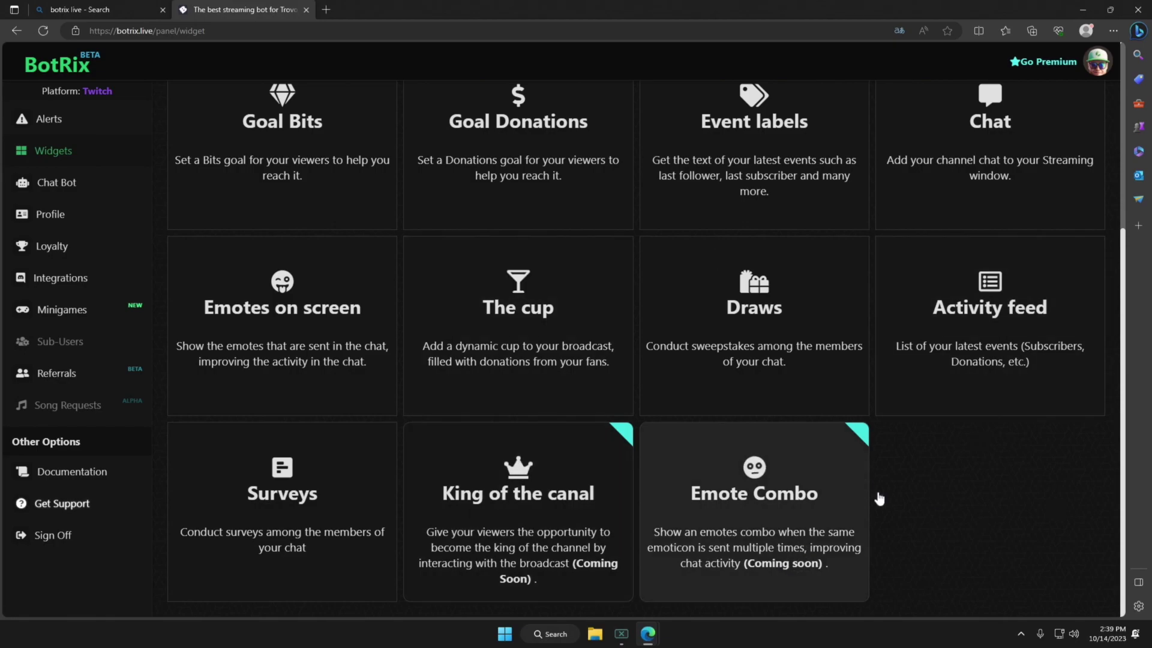
{"action": "scroll", "coordinate": [951, 495], "scroll_direction": "up", "scroll_amount": 5}
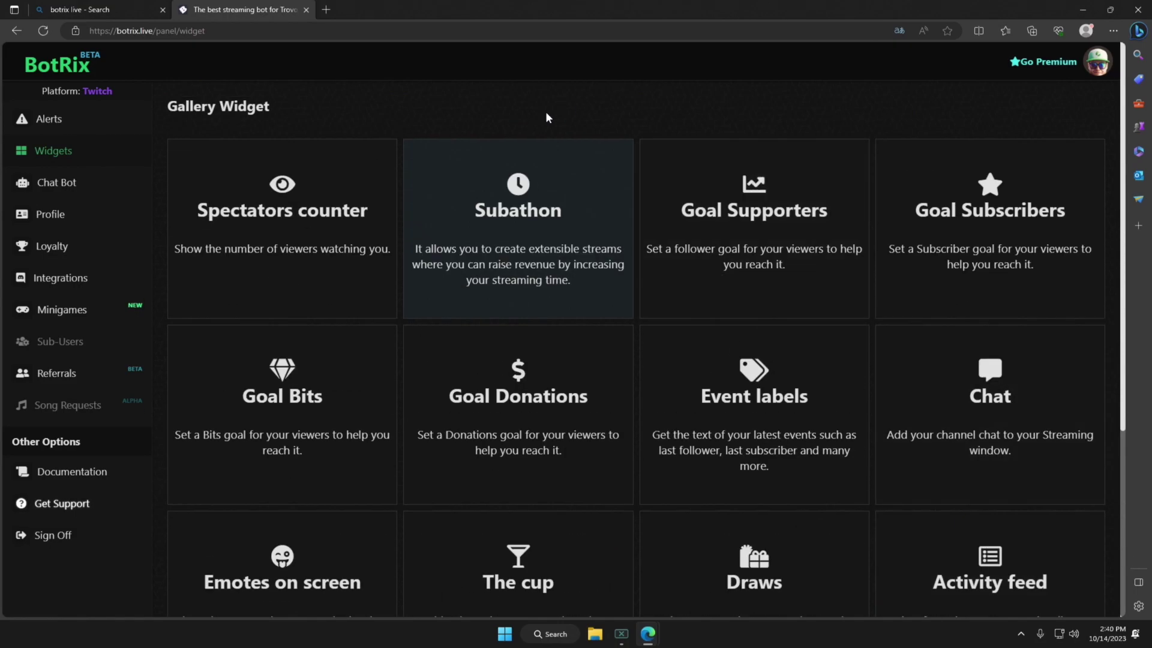
{"action": "scroll", "coordinate": [548, 120], "scroll_direction": "down", "scroll_amount": 4}
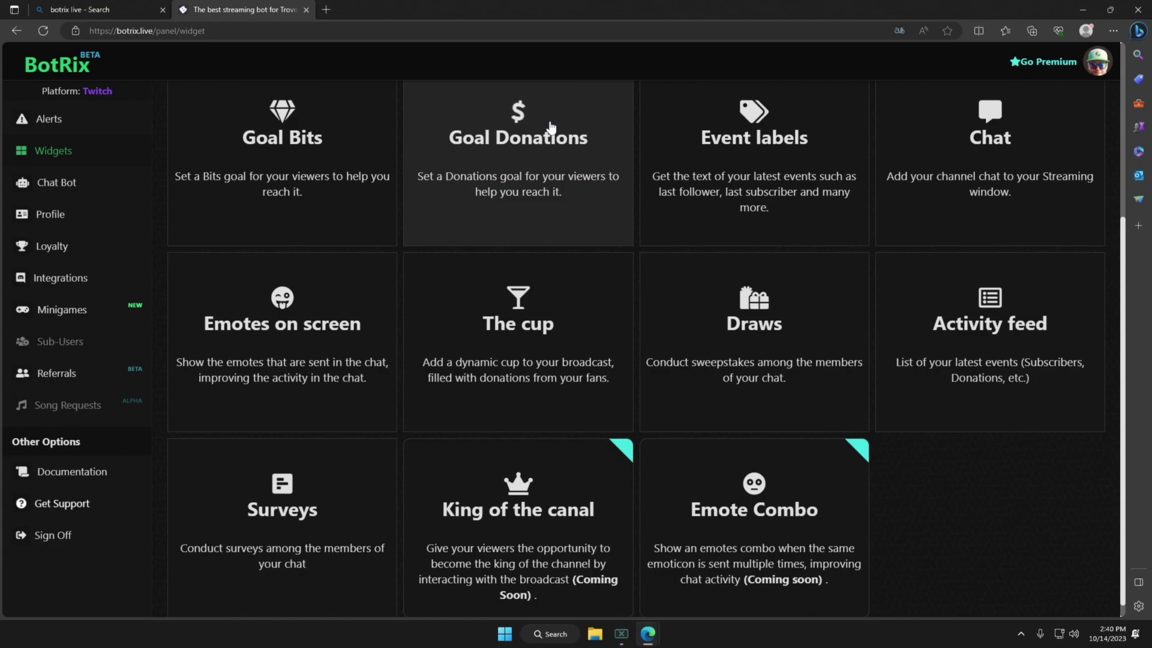
{"action": "scroll", "coordinate": [550, 126], "scroll_direction": "up", "scroll_amount": 4}
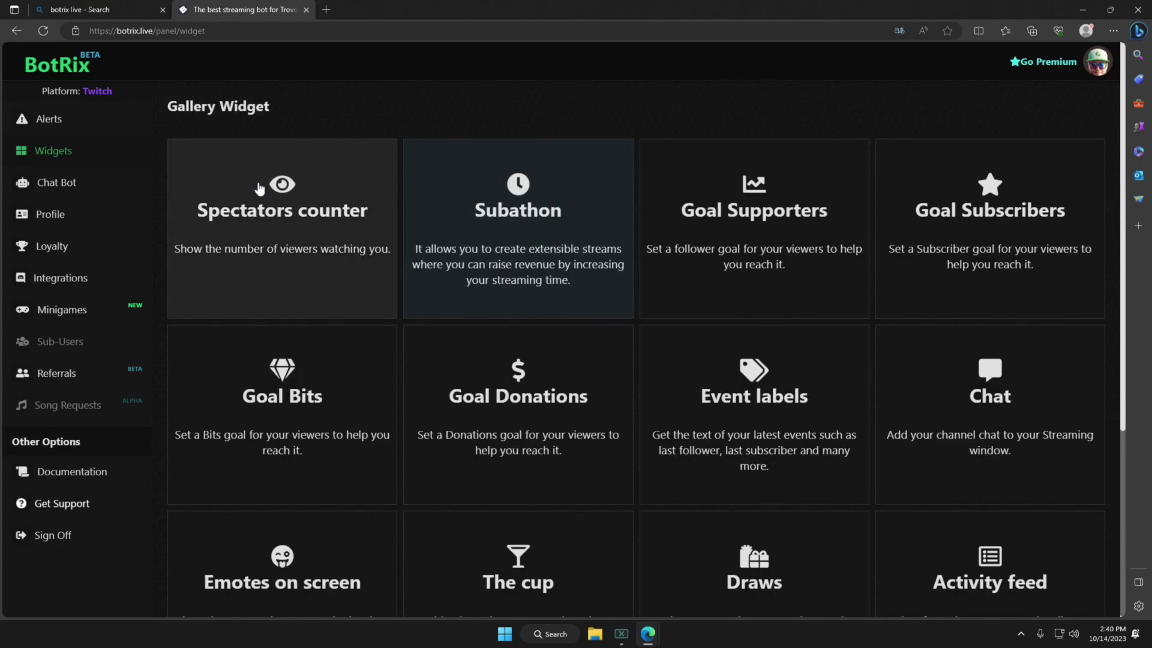
Review the Spectators counter widget's customization, then head back to Alerts.
{"action": "left_click", "coordinate": [259, 188]}
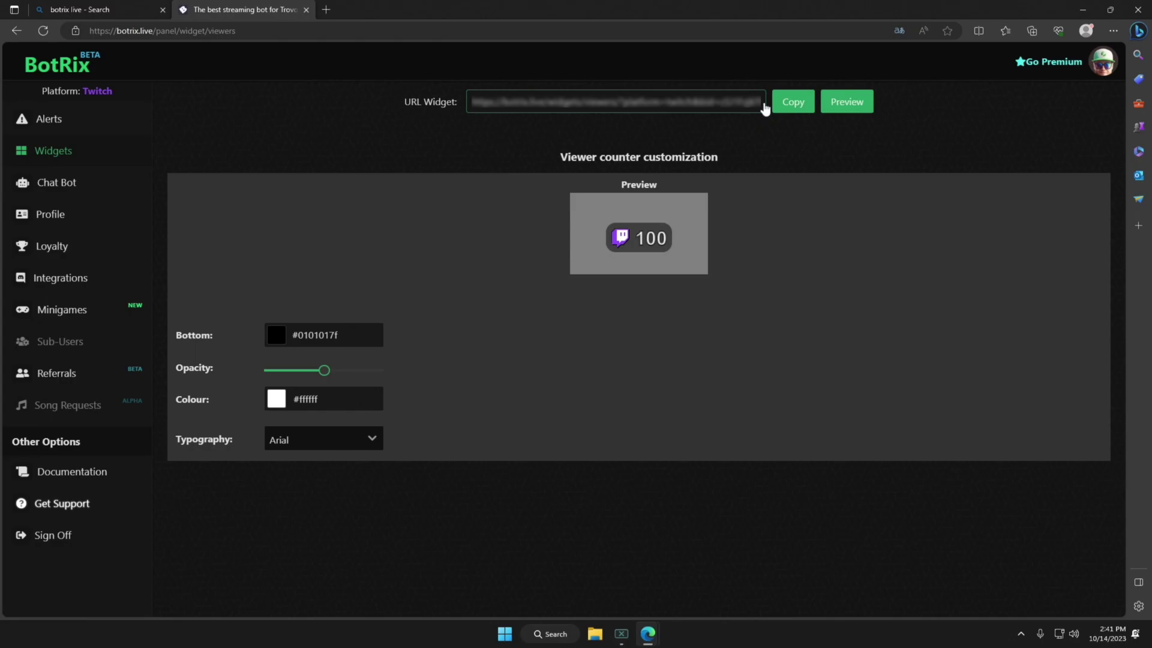
{"action": "left_click", "coordinate": [76, 124]}
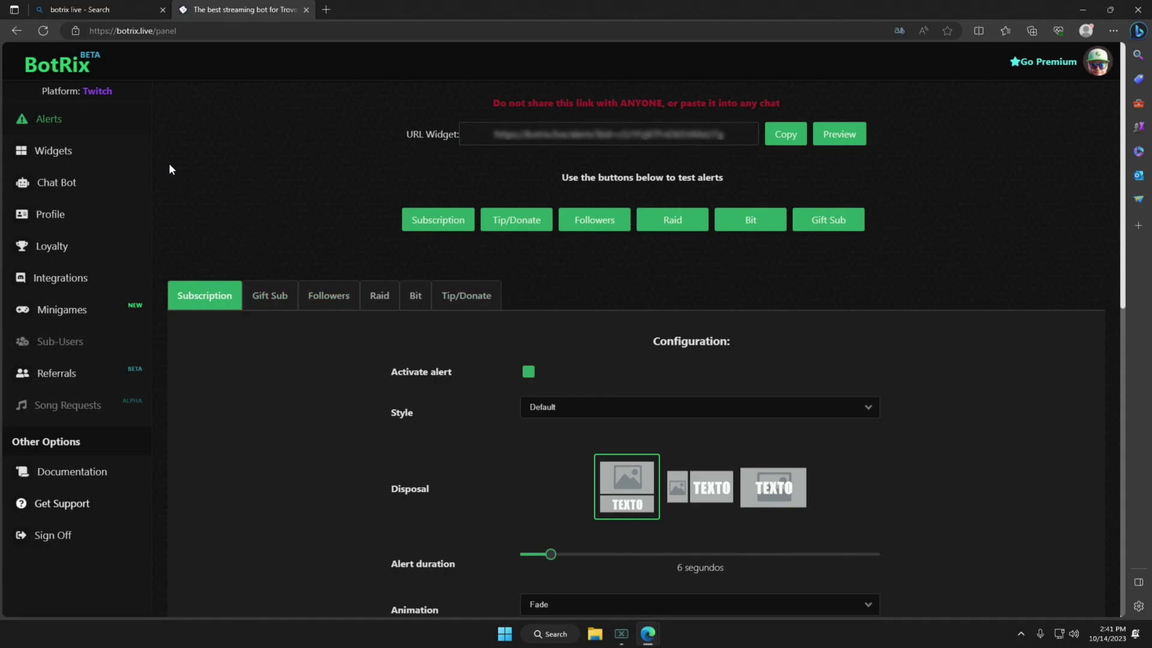
Preview the Goal Supporters and premium-only Subathon widgets, ending on the widget gallery.
{"action": "key", "text": "alt+Left"}
{"action": "left_click", "coordinate": [795, 213]}
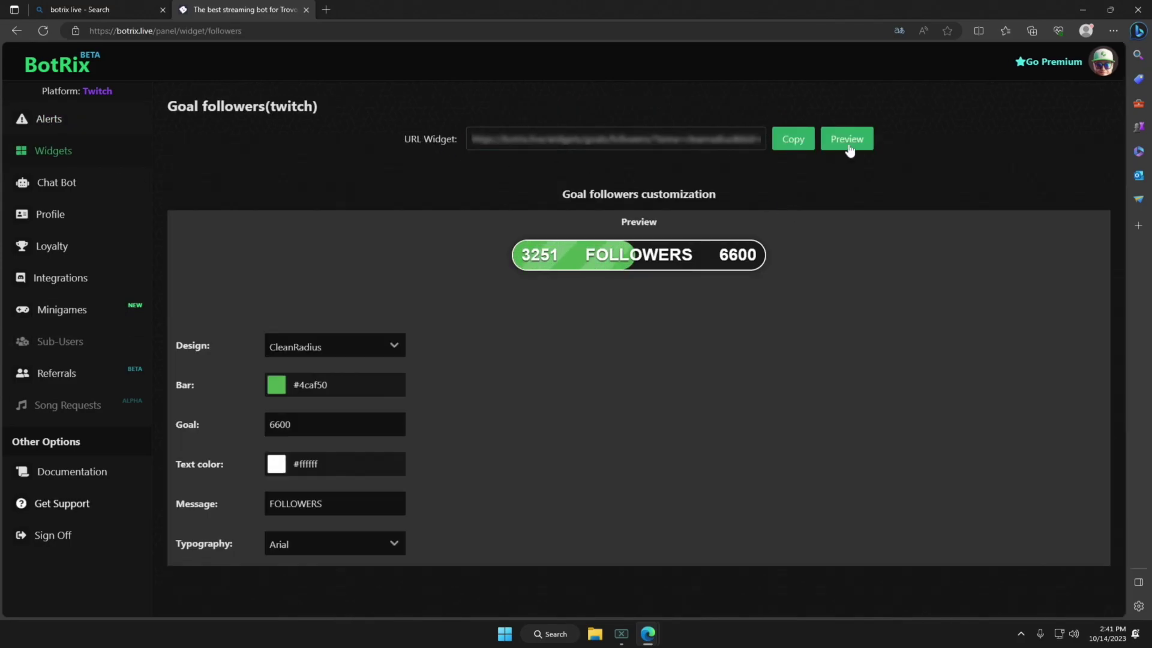
{"action": "key", "text": "alt+Left"}
{"action": "left_click", "coordinate": [554, 240]}
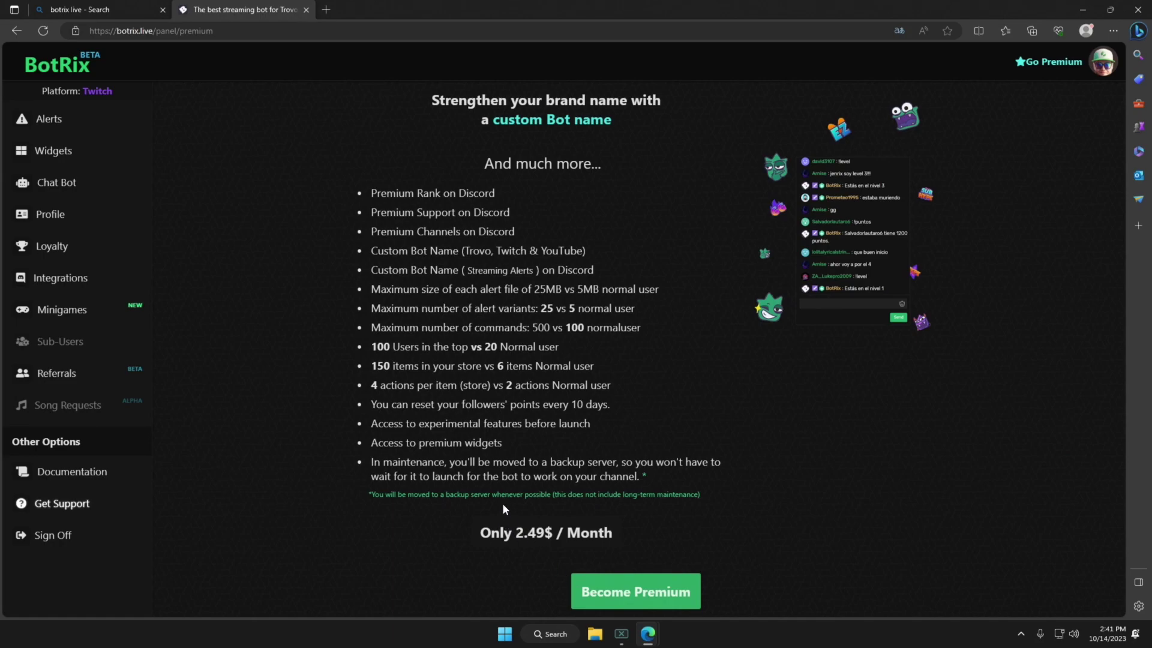
{"action": "left_click", "coordinate": [110, 157]}
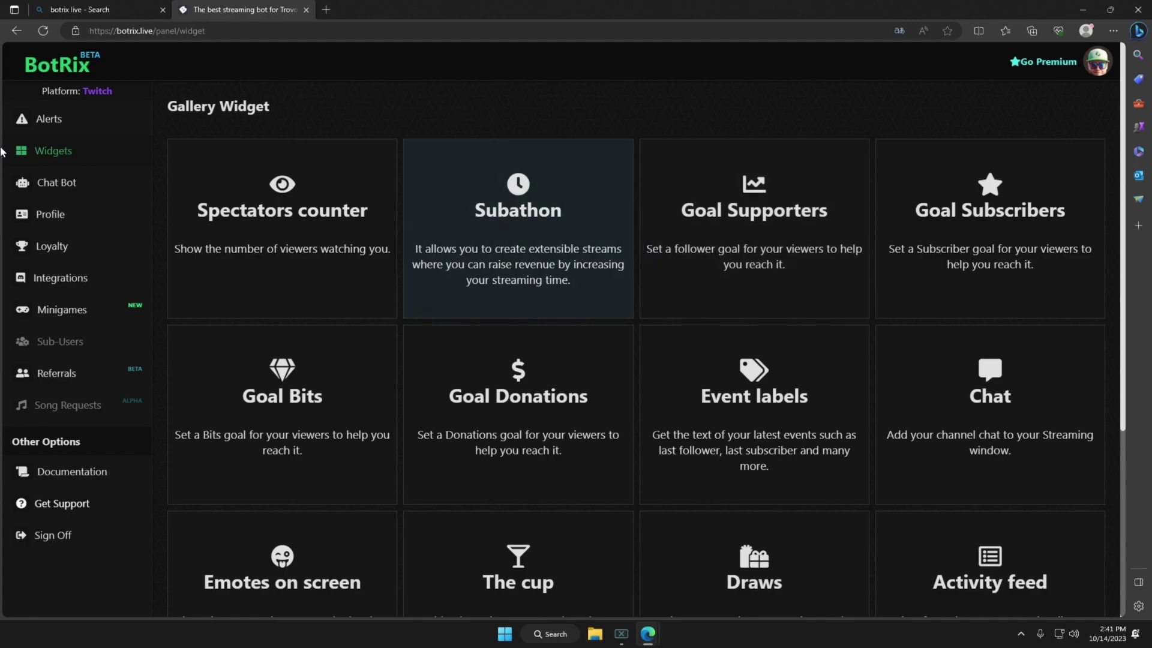
Activate the AntiBot Firewall under Chat Bot Moderation in delete-and-block mode.
{"action": "left_click", "coordinate": [77, 179]}
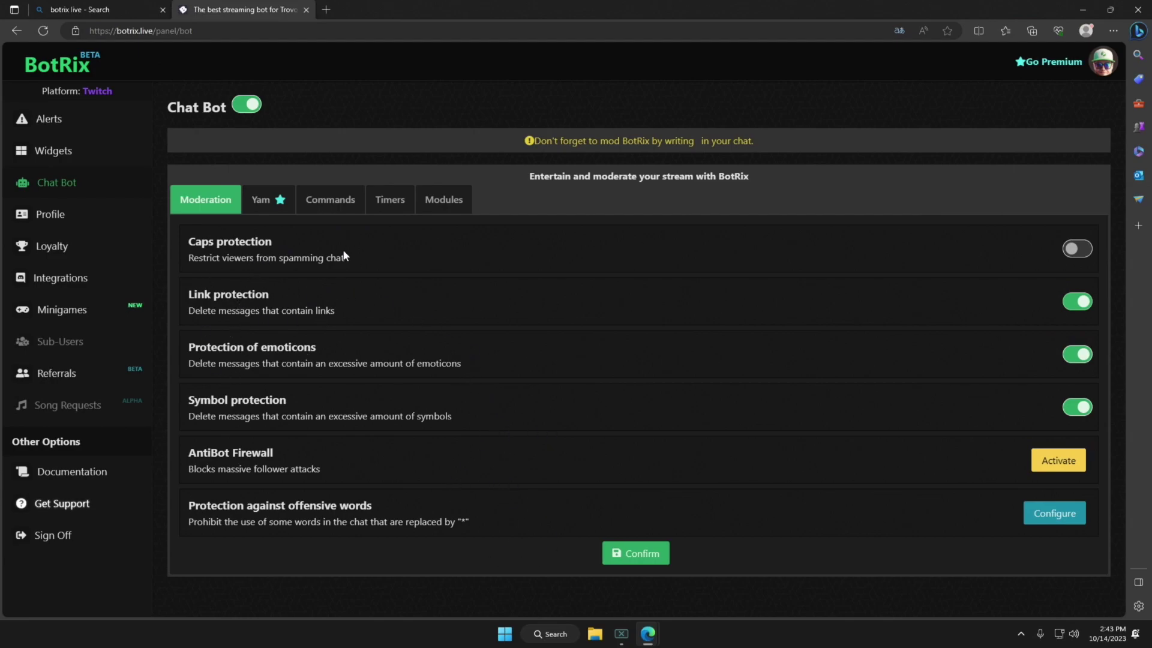
{"action": "left_click", "coordinate": [1058, 461]}
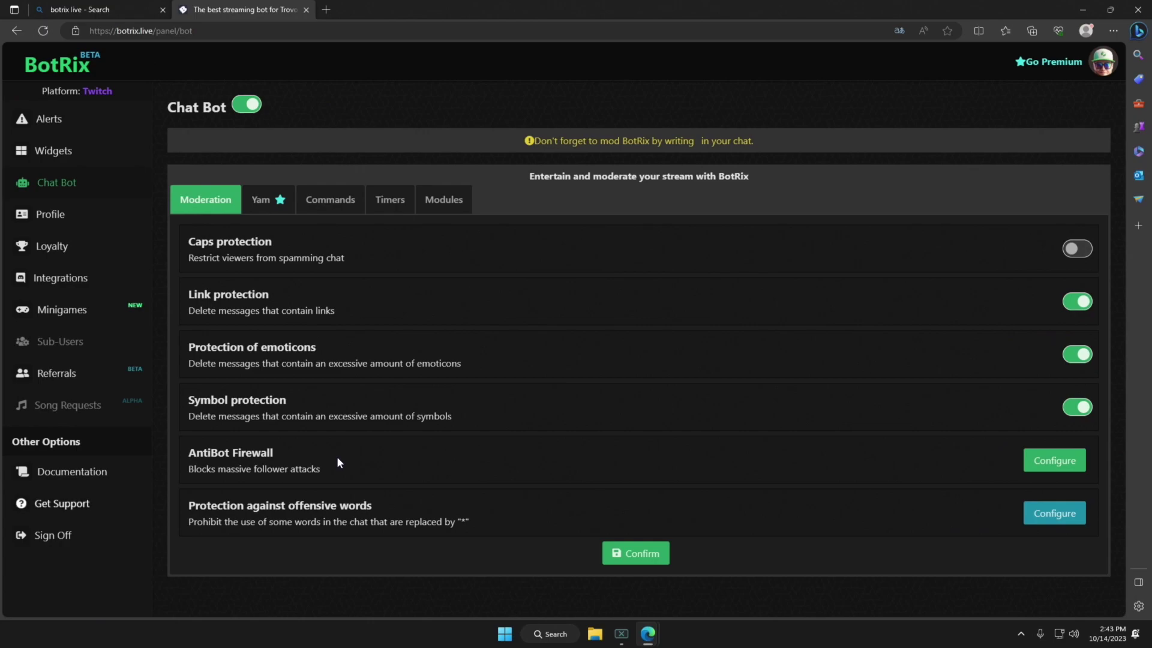
{"action": "left_click", "coordinate": [1044, 461]}
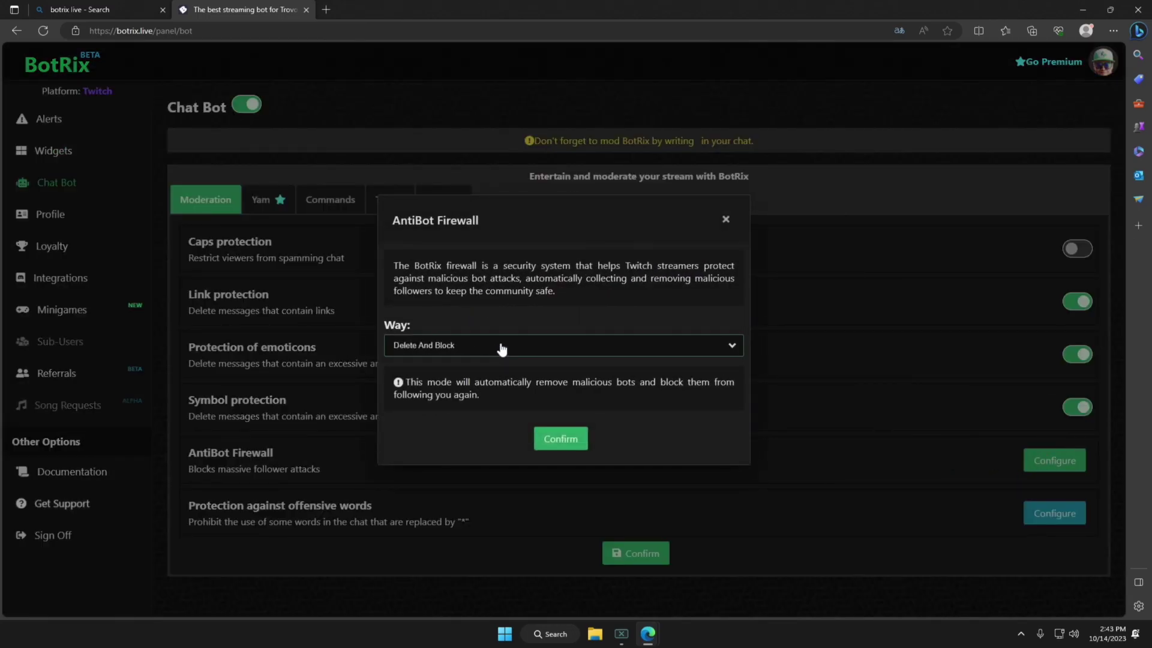
{"action": "left_click", "coordinate": [727, 219]}
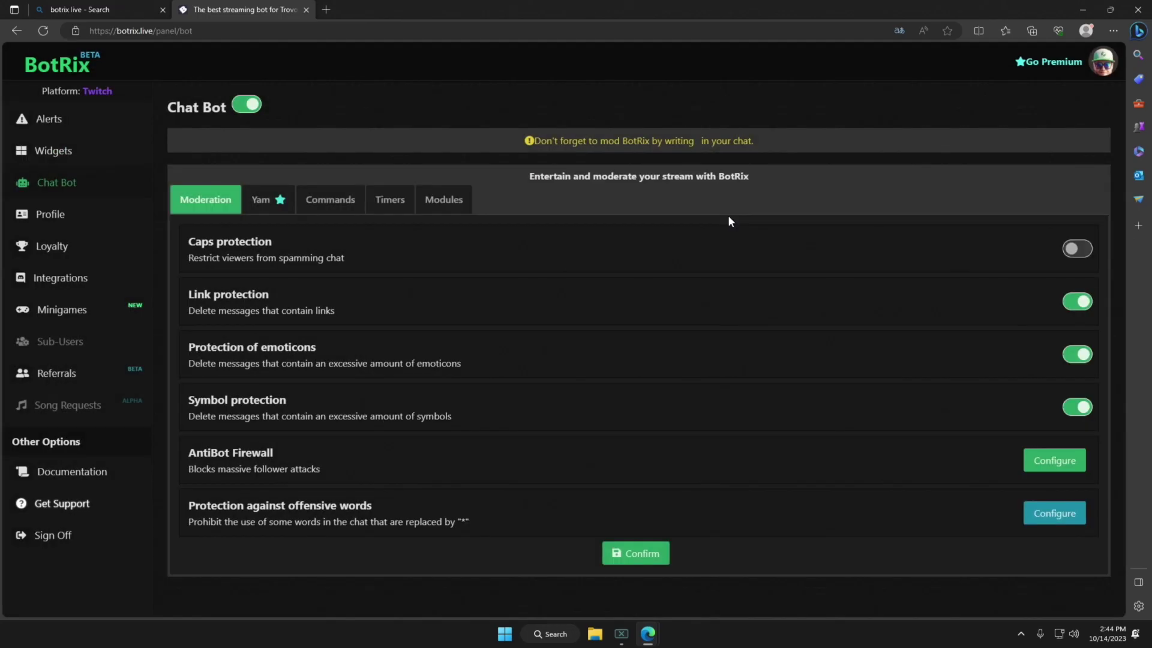
Browse the bot name settings, then the custom and default chat command lists.
{"action": "left_click", "coordinate": [276, 204]}
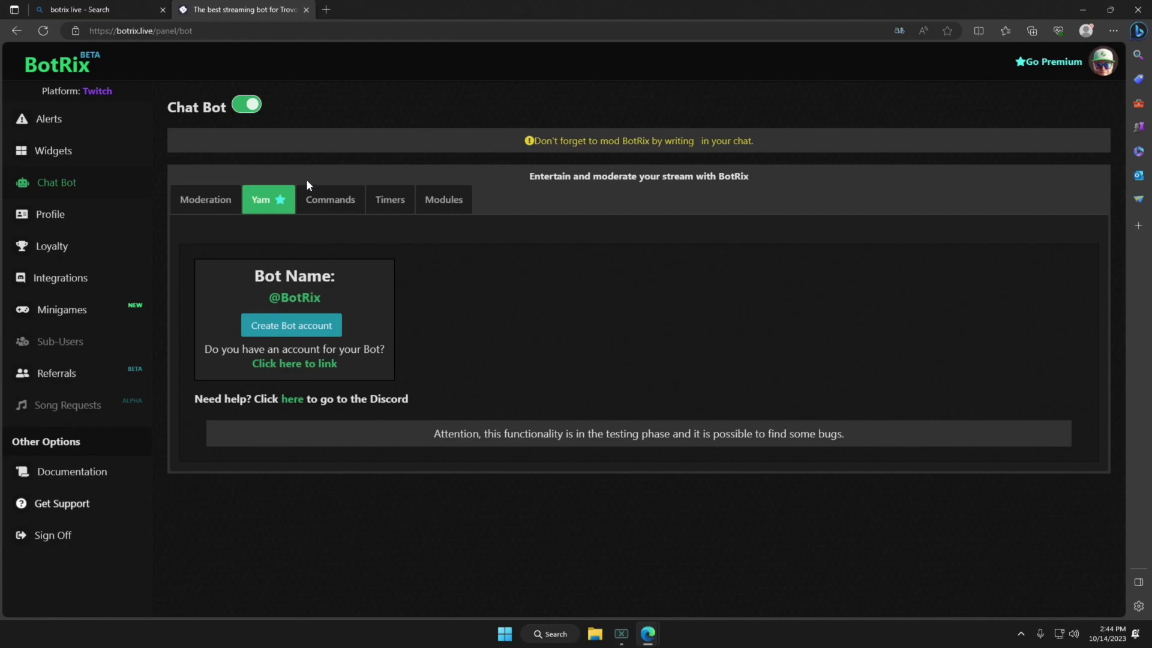
{"action": "left_click", "coordinate": [343, 208]}
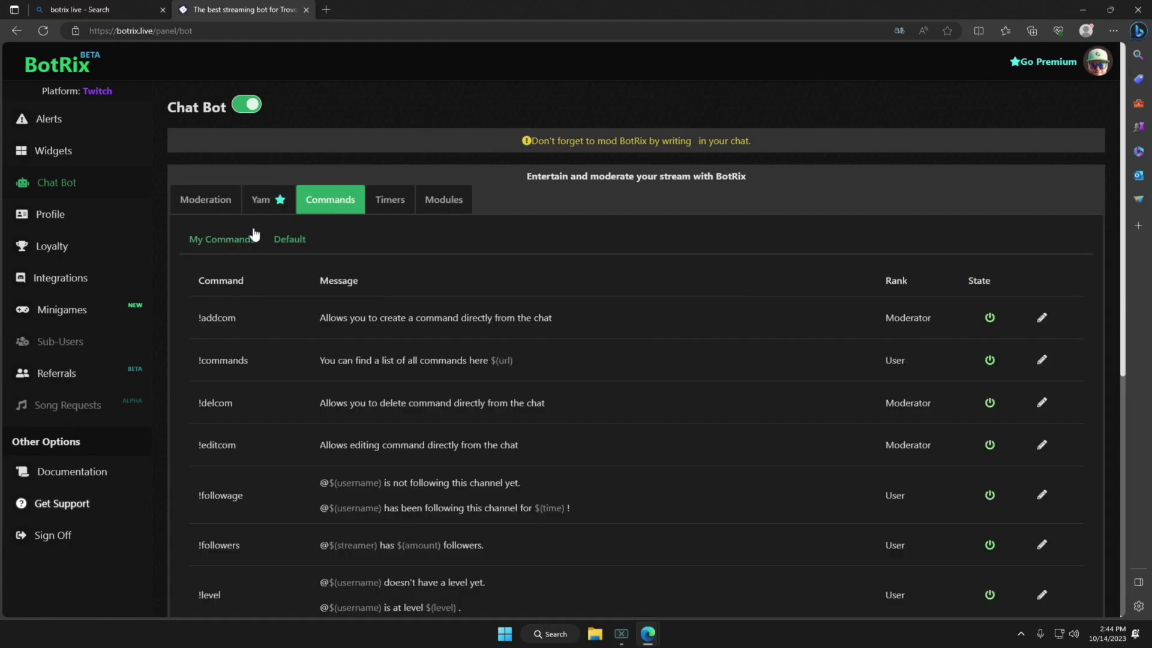
{"action": "left_click", "coordinate": [233, 249]}
{"action": "left_click", "coordinate": [280, 240]}
Save a new timed message with the pasted text on a 15 Min interval, then show the chat bot Modules tab.
{"action": "left_click", "coordinate": [398, 201]}
{"action": "left_click", "coordinate": [1061, 240]}
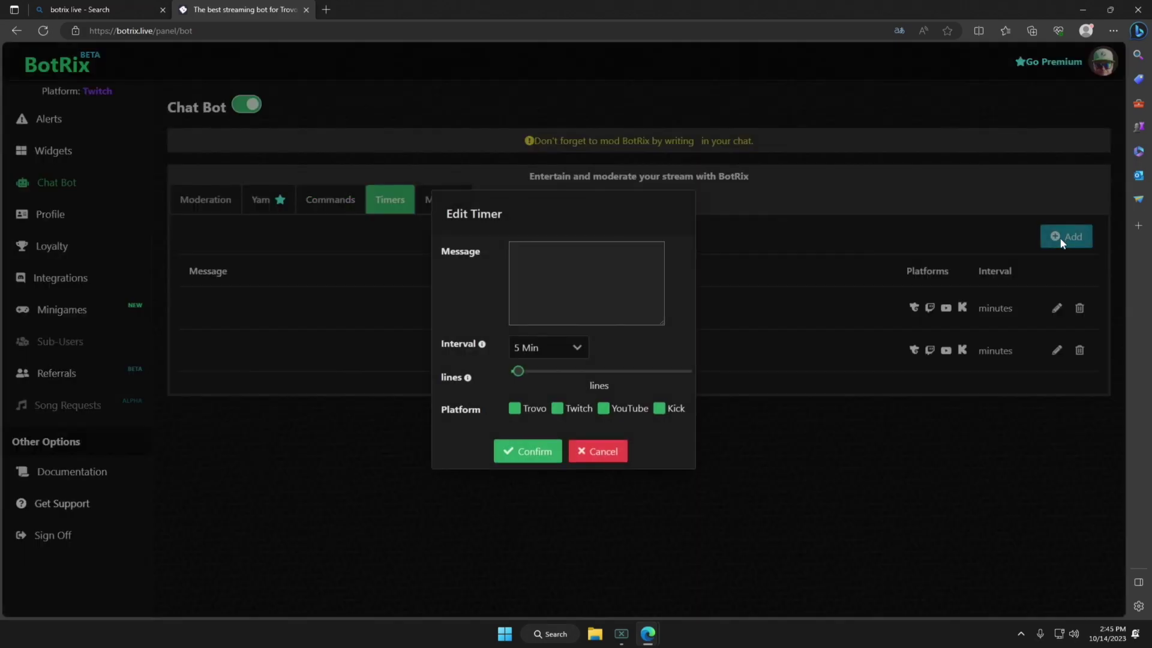
{"action": "left_click", "coordinate": [555, 291]}
{"action": "type", "text": "LIVE MONDAY - FRIDAY 6PM CST"}
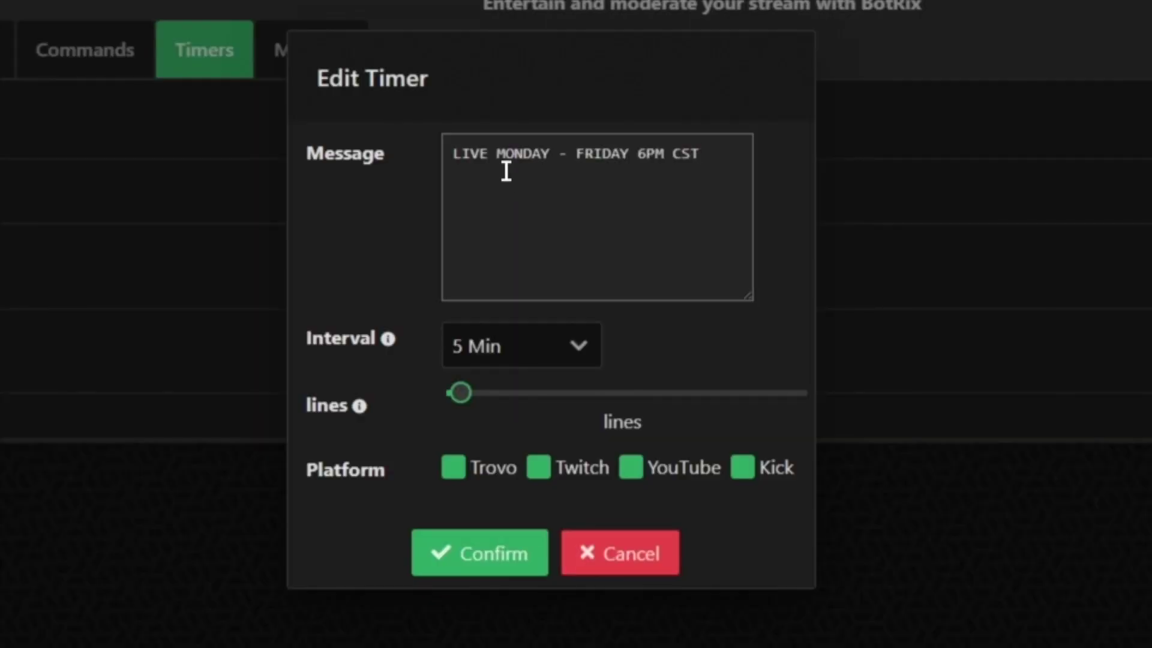
{"action": "left_click", "coordinate": [518, 354]}
{"action": "left_click", "coordinate": [519, 486]}
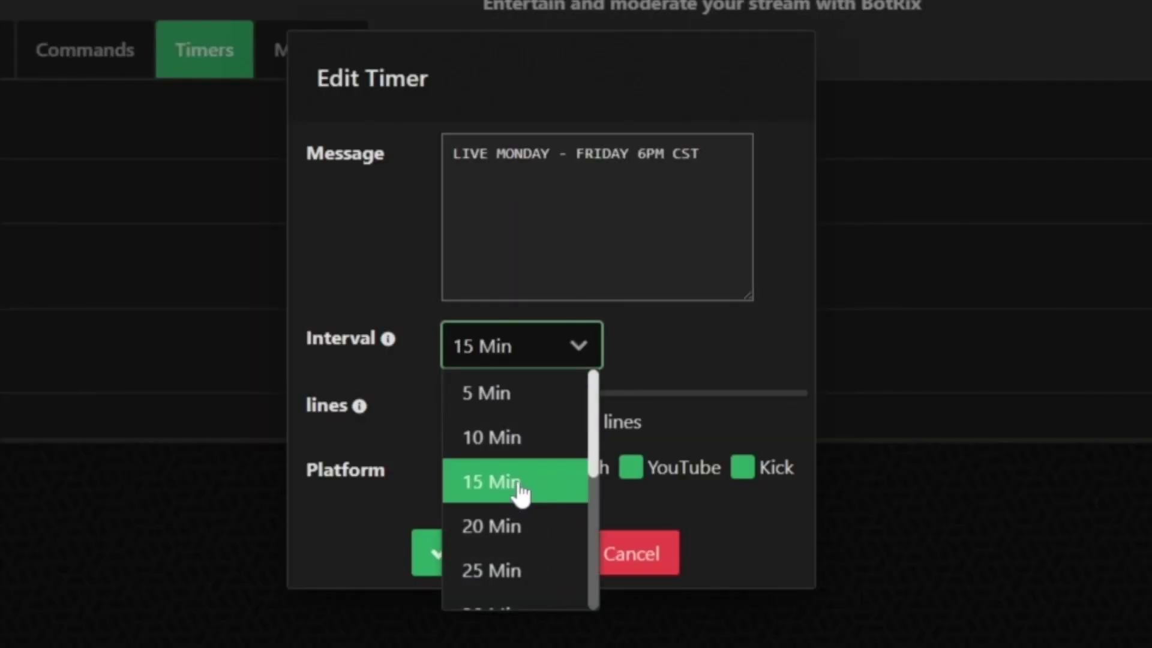
{"action": "left_click", "coordinate": [520, 485]}
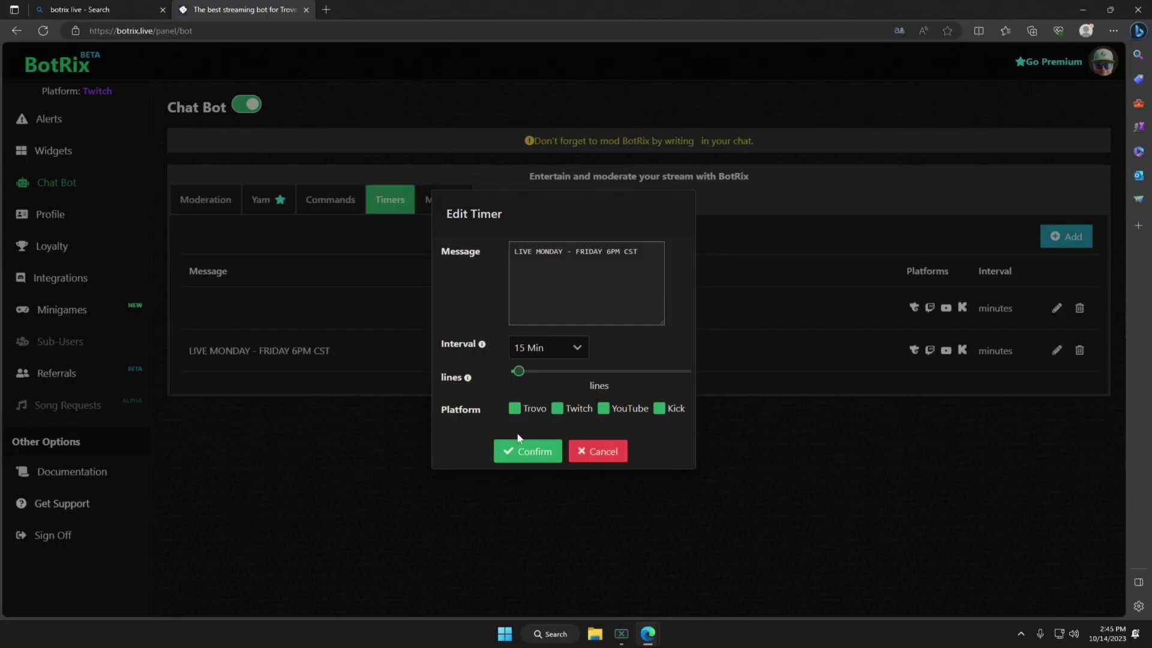
{"action": "left_click", "coordinate": [515, 457]}
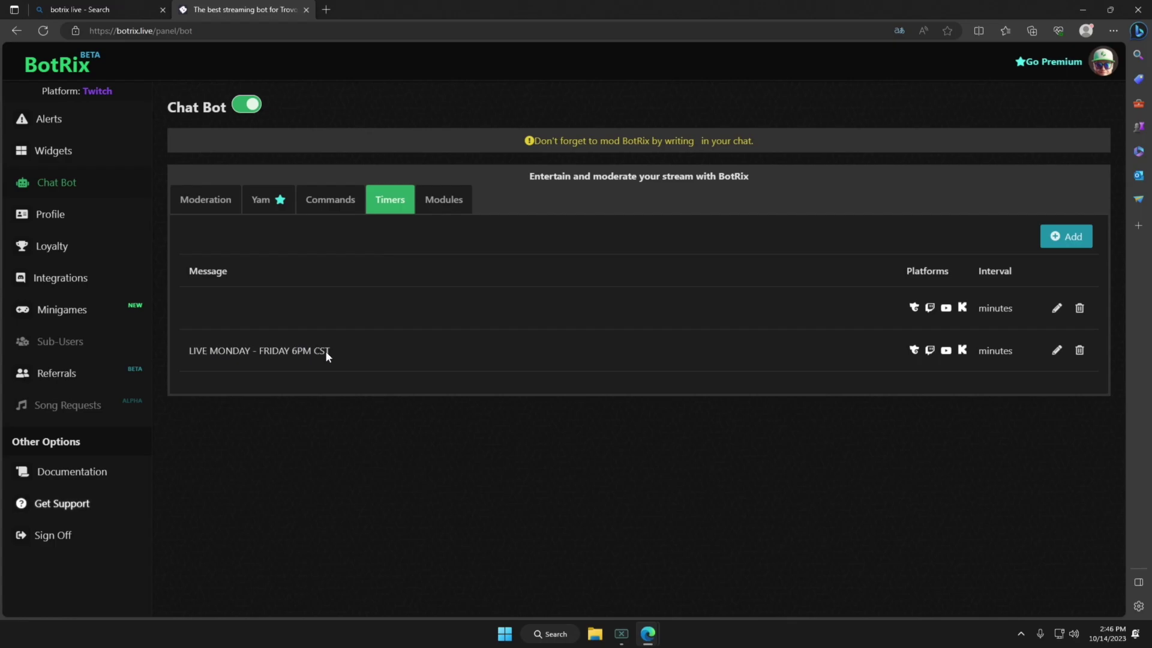
{"action": "left_click", "coordinate": [438, 201]}
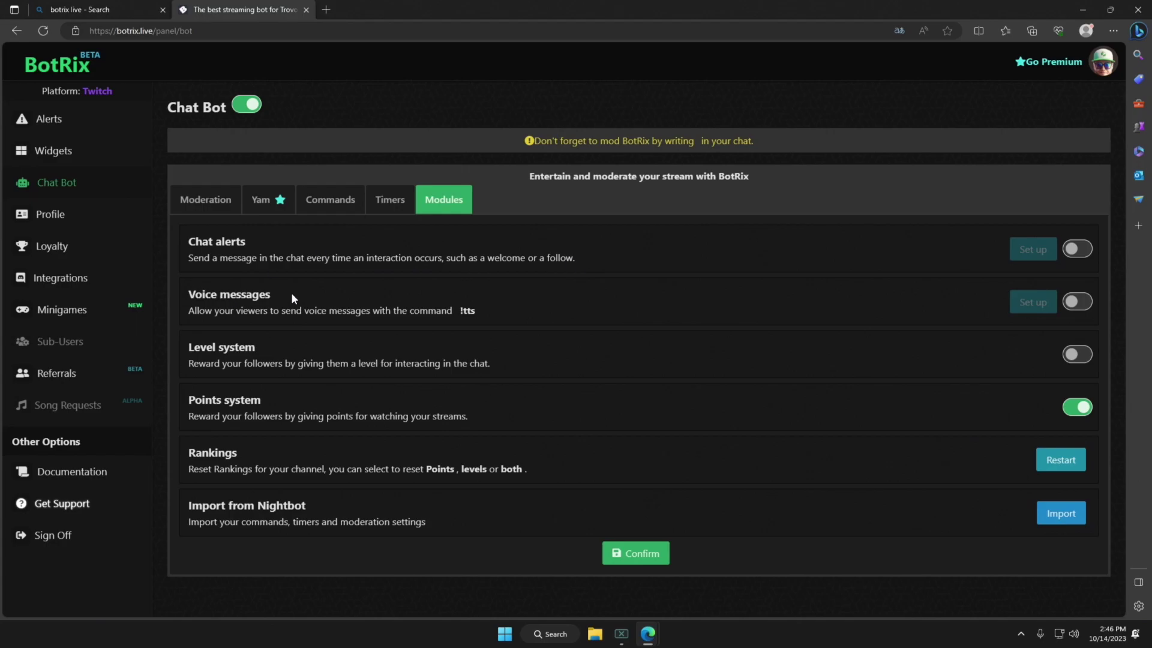
Switch on the Voice messages module, dismissing the extension warning and keeping English as its language.
{"action": "left_click", "coordinate": [1071, 303]}
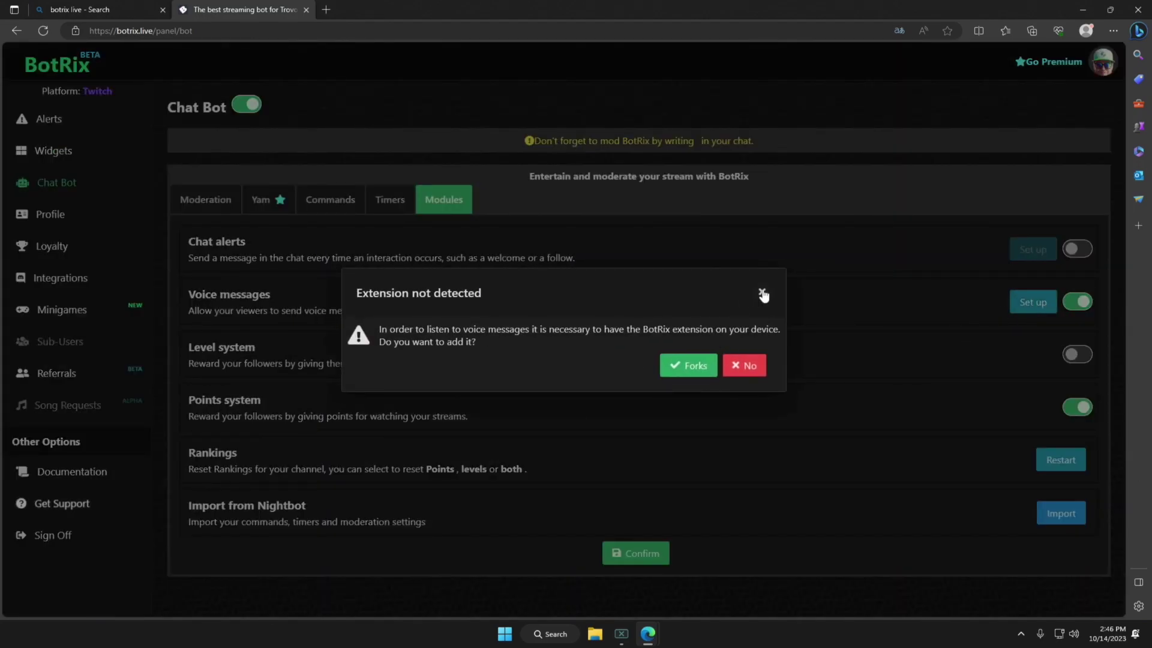
{"action": "left_click", "coordinate": [763, 294]}
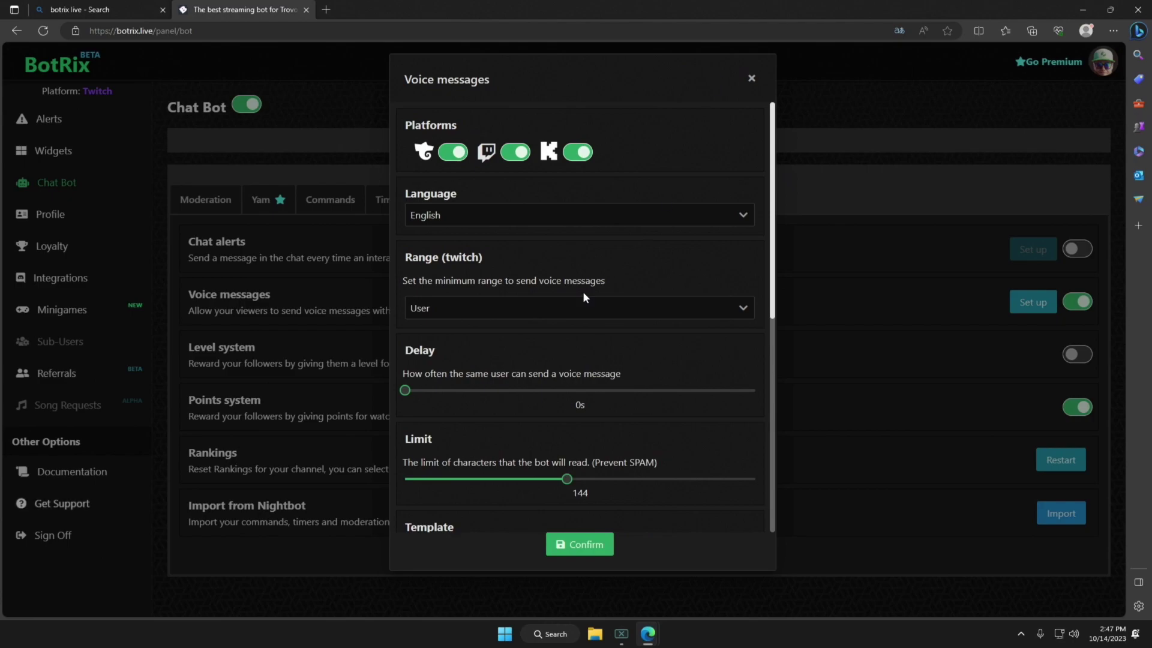
{"action": "left_click", "coordinate": [502, 222]}
{"action": "scroll", "coordinate": [482, 313], "scroll_direction": "down", "scroll_amount": 1}
{"action": "left_click", "coordinate": [709, 371]}
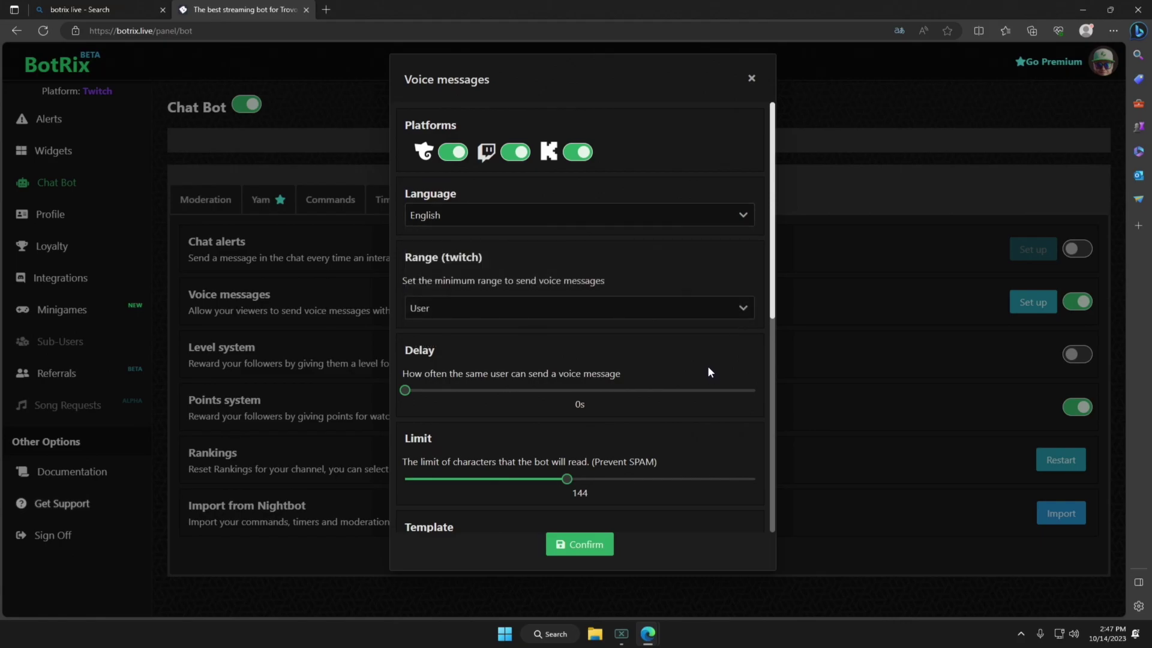
Close the voice messages settings and go to the Loyalty system page.
{"action": "scroll", "coordinate": [707, 365], "scroll_direction": "down", "scroll_amount": 7}
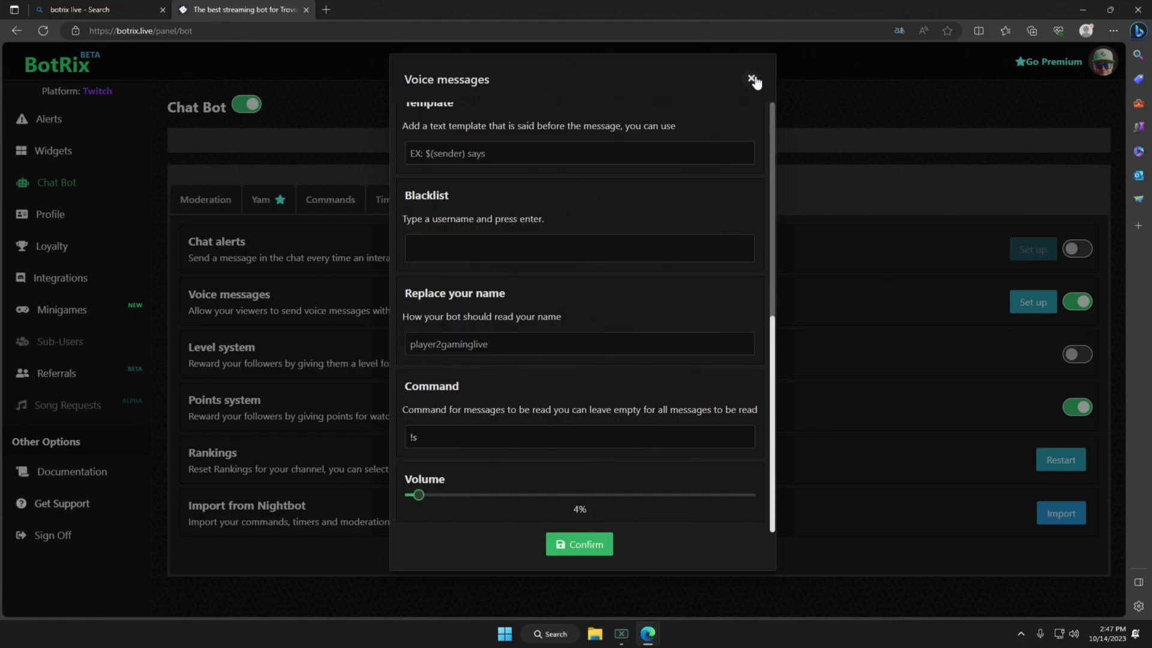
{"action": "left_click", "coordinate": [752, 79]}
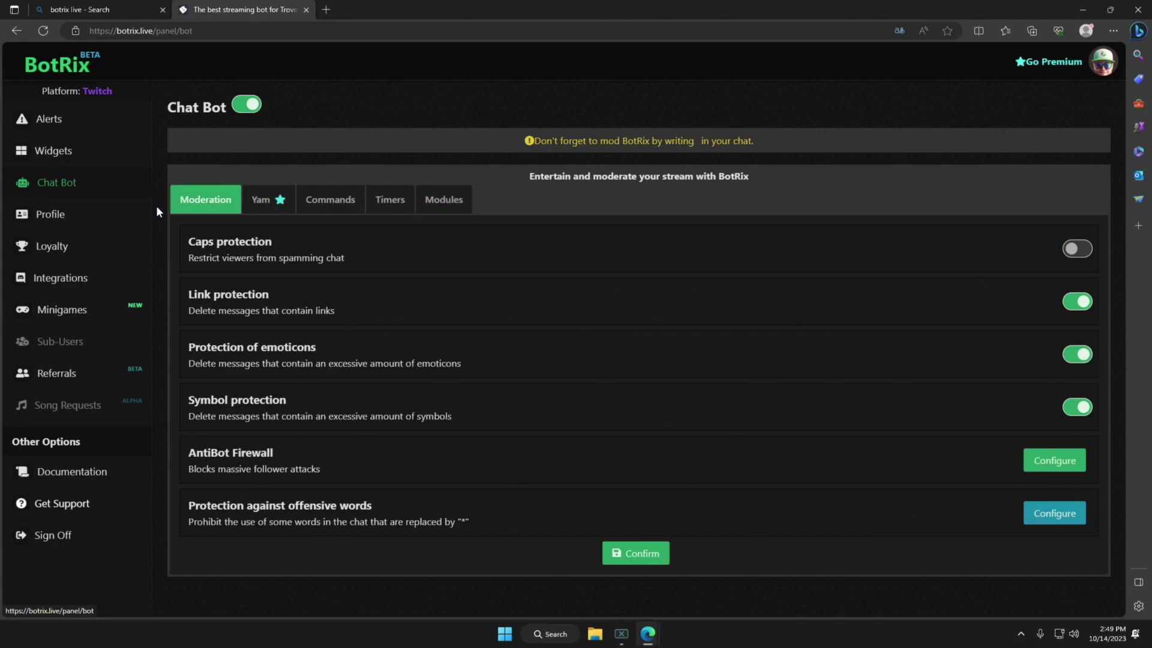
{"action": "left_click", "coordinate": [80, 249]}
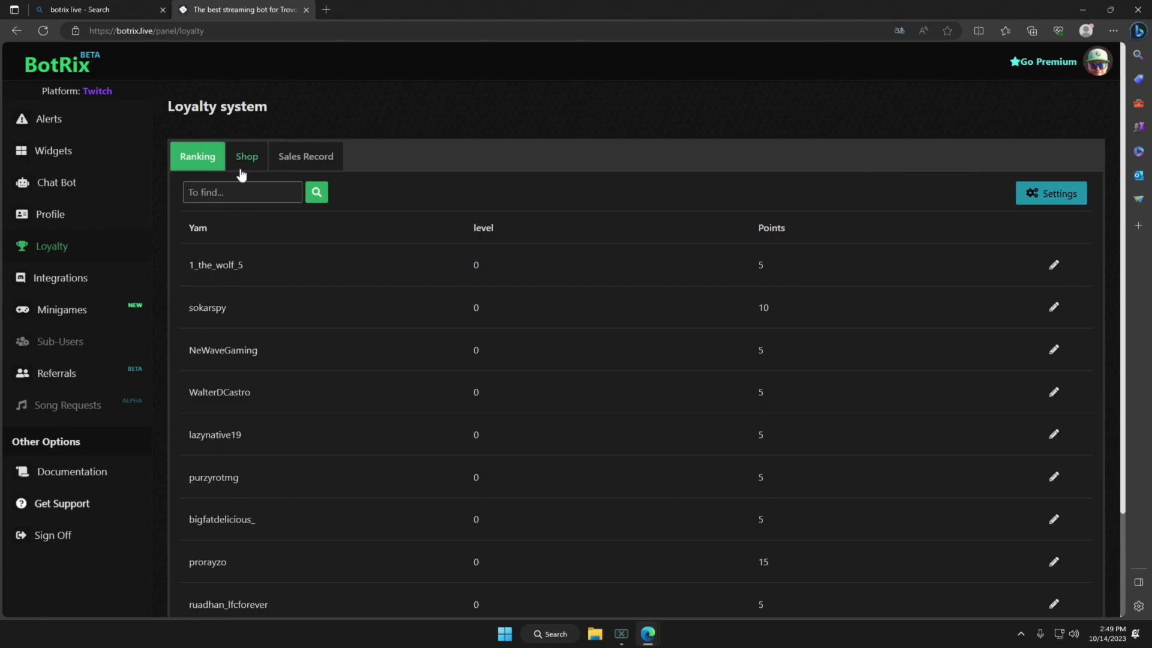
Look over the loyalty advanced settings without saving, check the Shop and Sales Record, then go to Integrations.
{"action": "left_click", "coordinate": [1033, 192]}
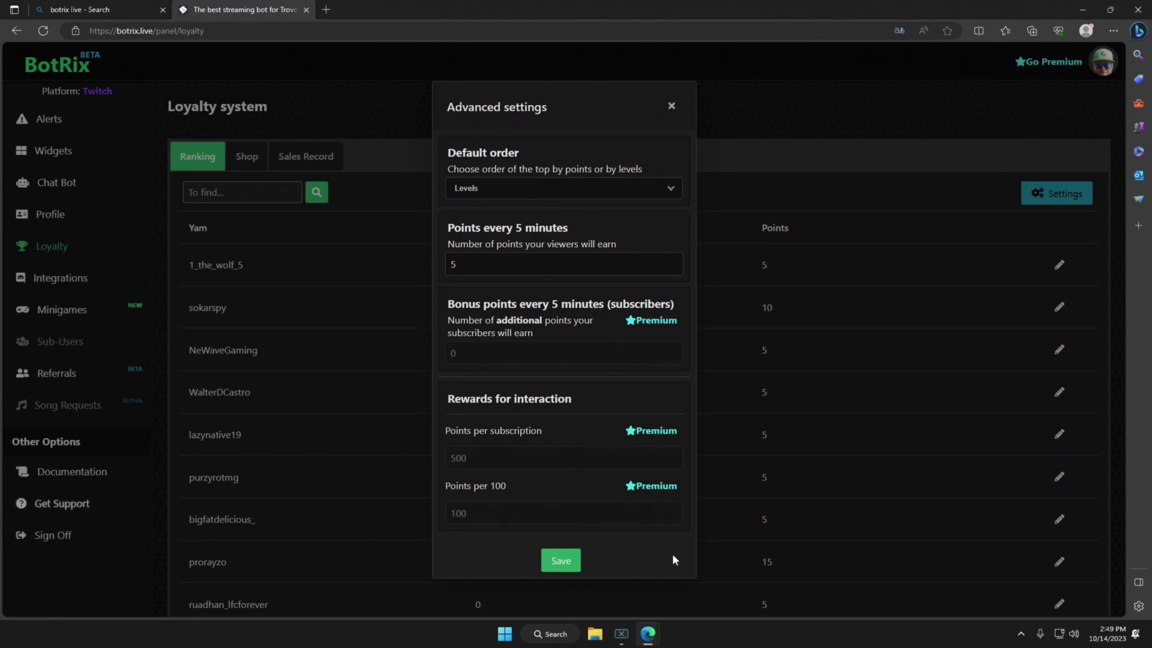
{"action": "left_click", "coordinate": [671, 98]}
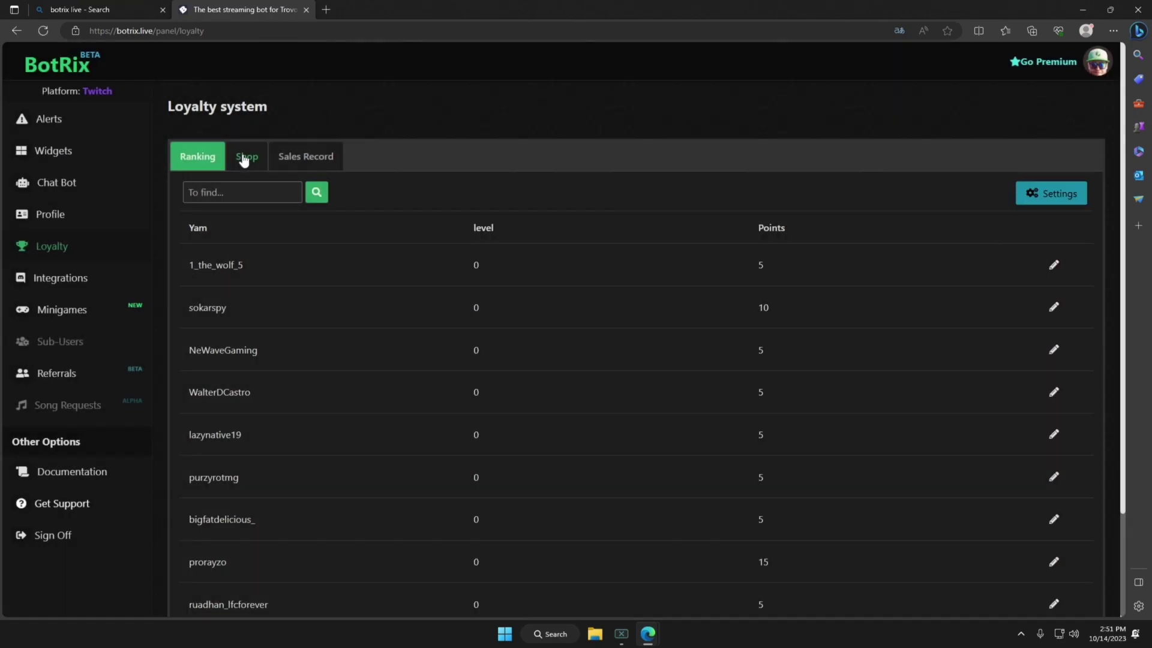
{"action": "left_click", "coordinate": [244, 158]}
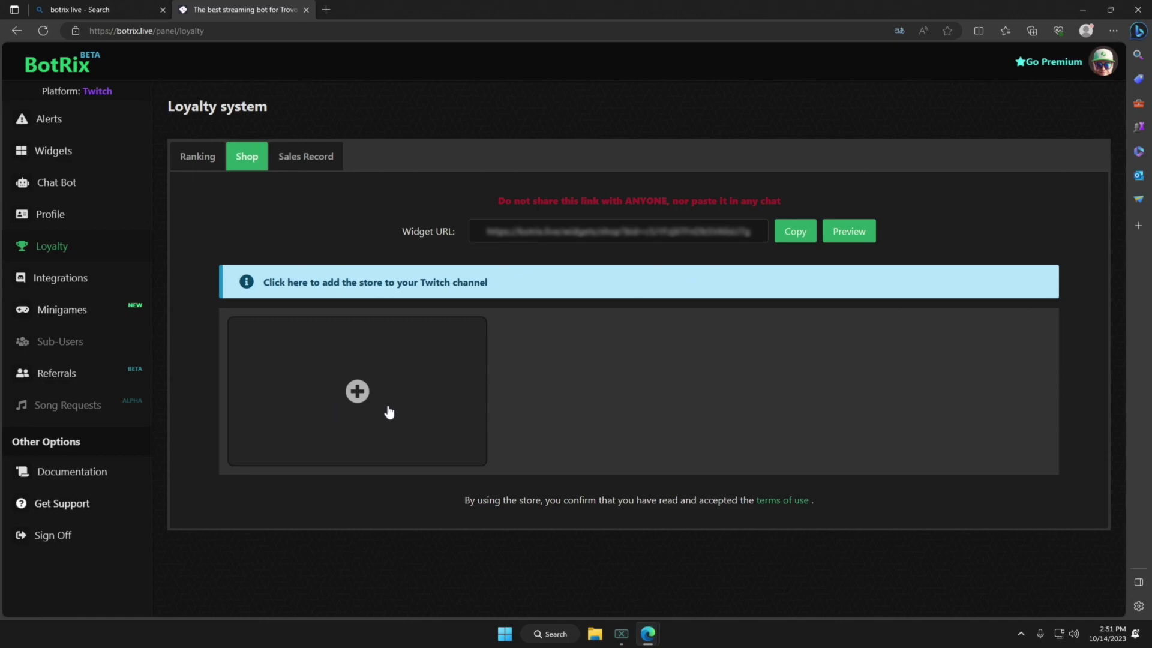
{"action": "left_click", "coordinate": [294, 164]}
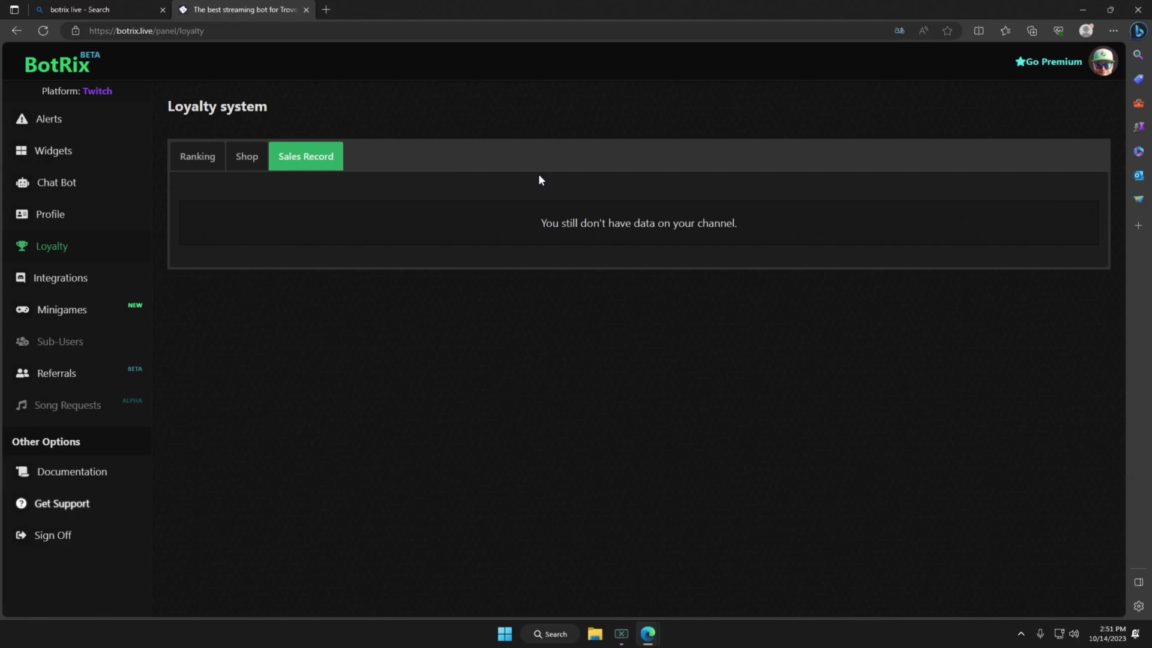
{"action": "left_click", "coordinate": [118, 279]}
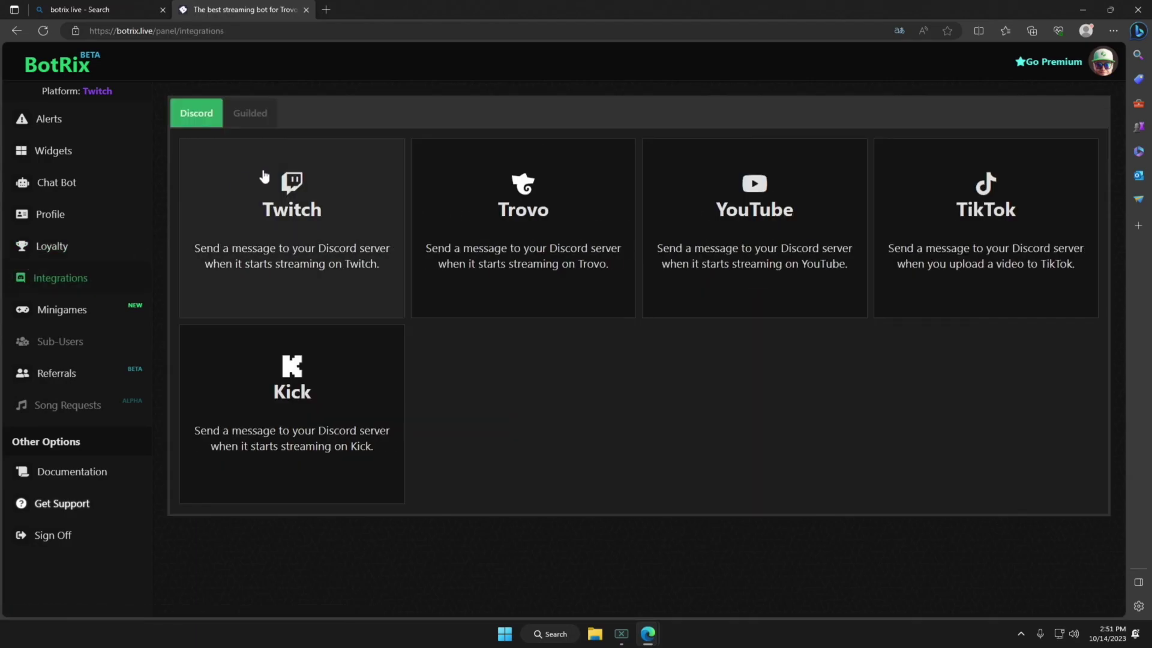
Move from Integrations through Minigames to the Referrals page.
{"action": "left_click", "coordinate": [85, 278]}
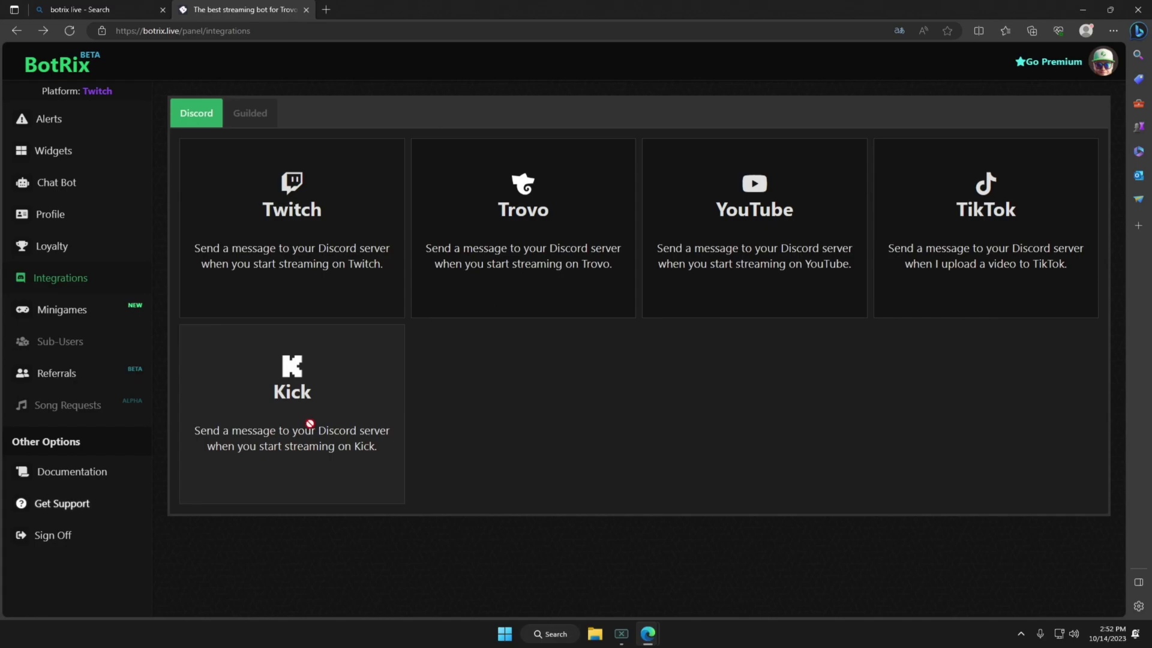
{"action": "left_click", "coordinate": [90, 311]}
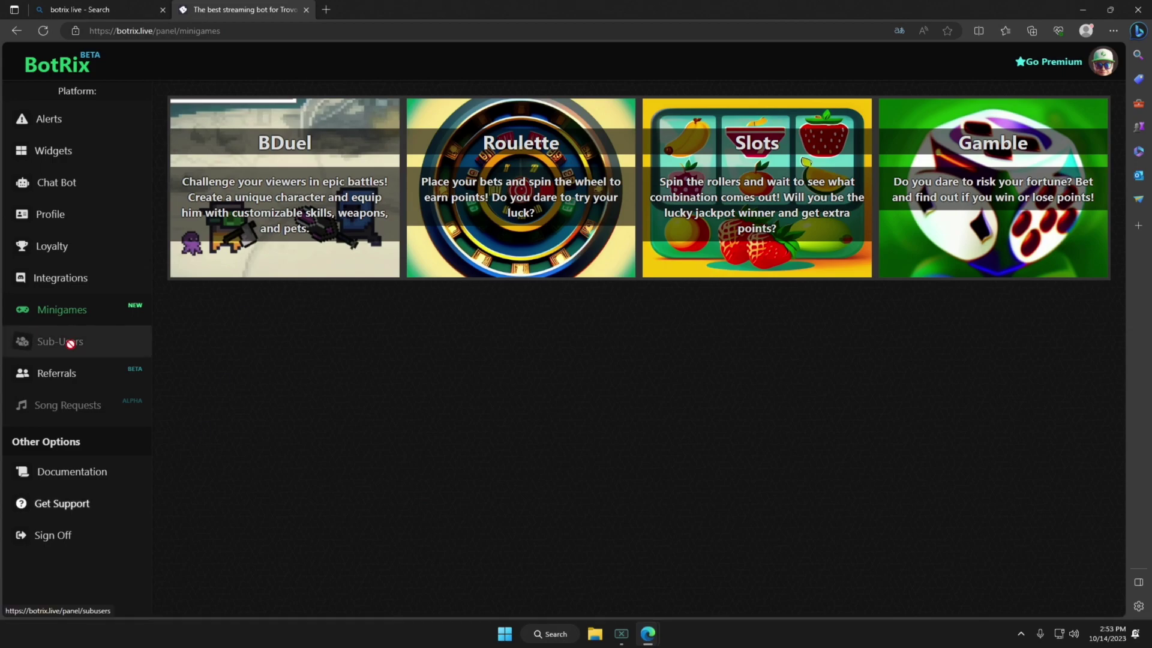
{"action": "left_click", "coordinate": [57, 373]}
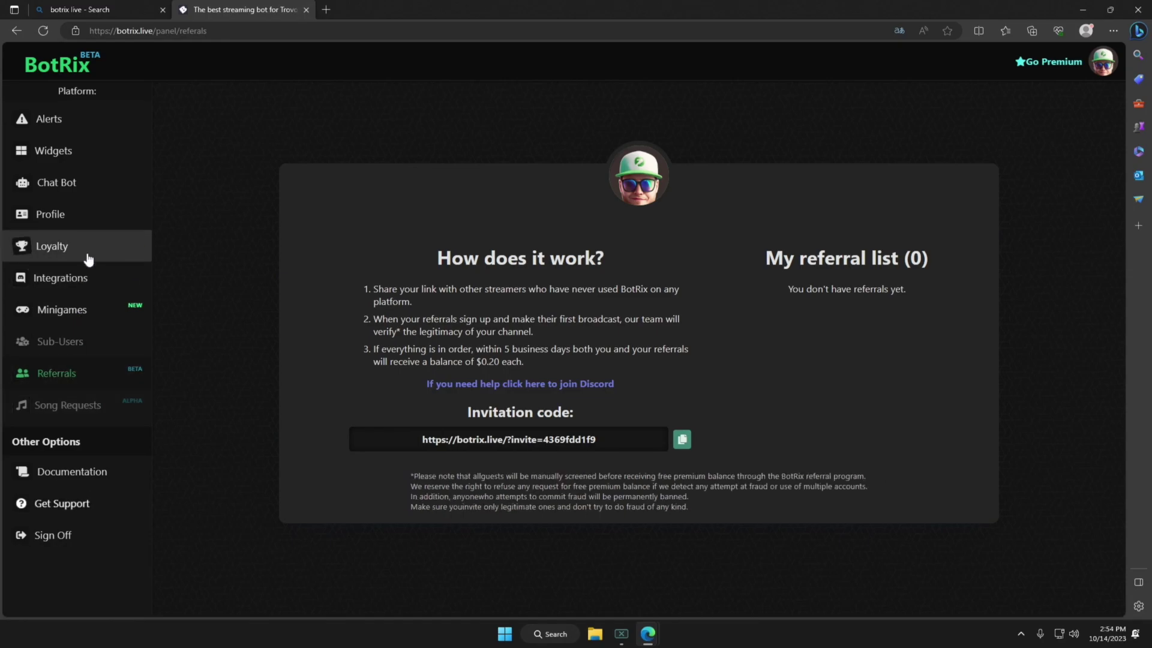
Link a YouTube account to the BotRix profile, granting all requested permissions.
{"action": "left_click", "coordinate": [84, 217]}
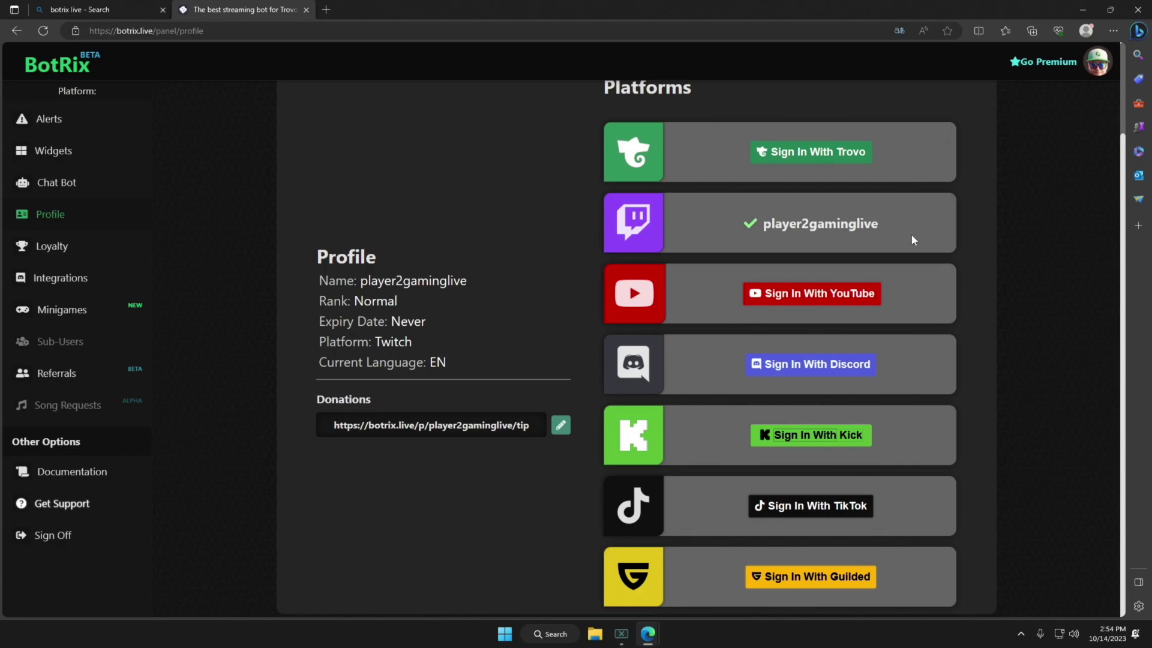
{"action": "left_click", "coordinate": [796, 298]}
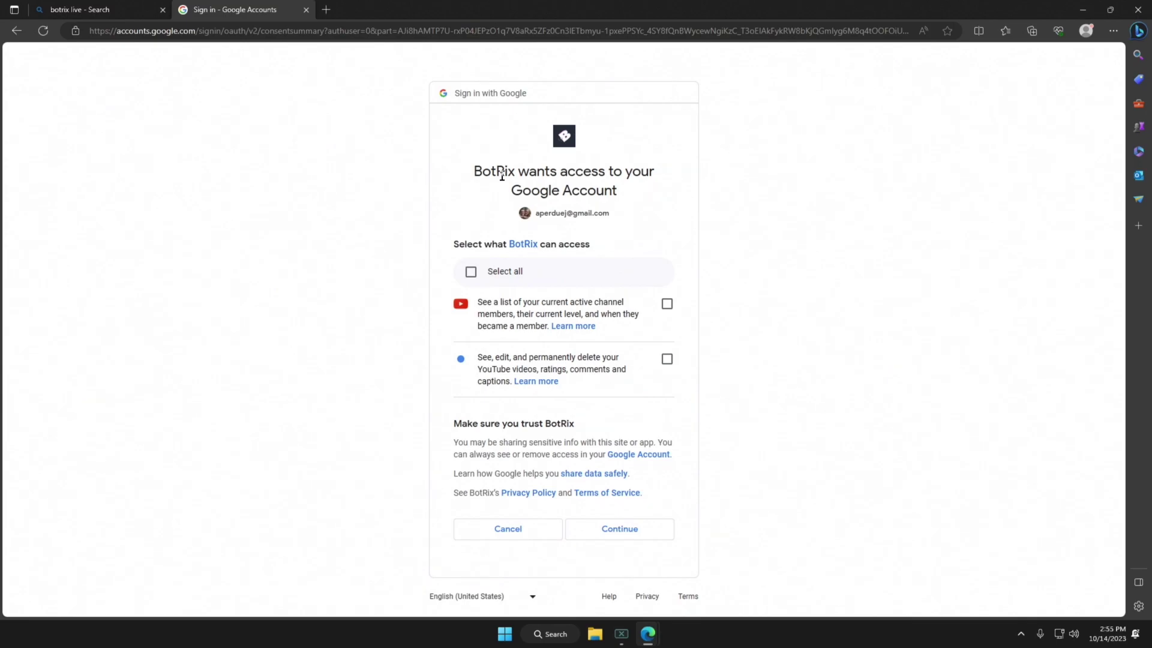
{"action": "left_click", "coordinate": [471, 271]}
{"action": "left_click", "coordinate": [608, 529]}
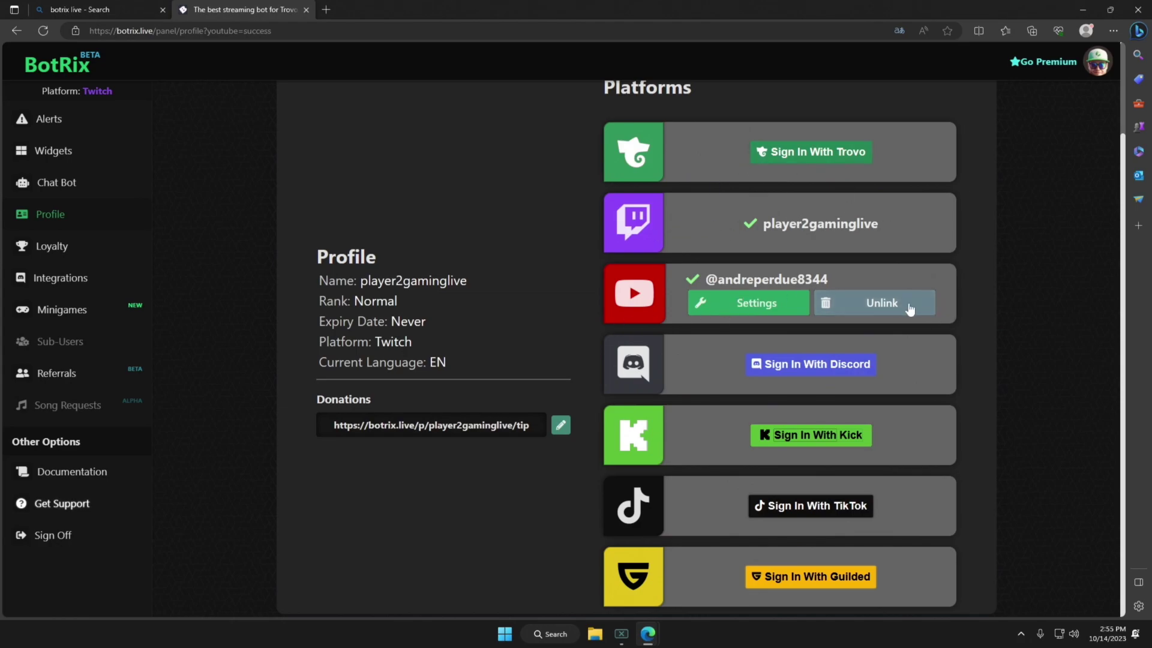
Set YouTube as the active platform, then go to the Widgets gallery.
{"action": "left_click", "coordinate": [745, 303]}
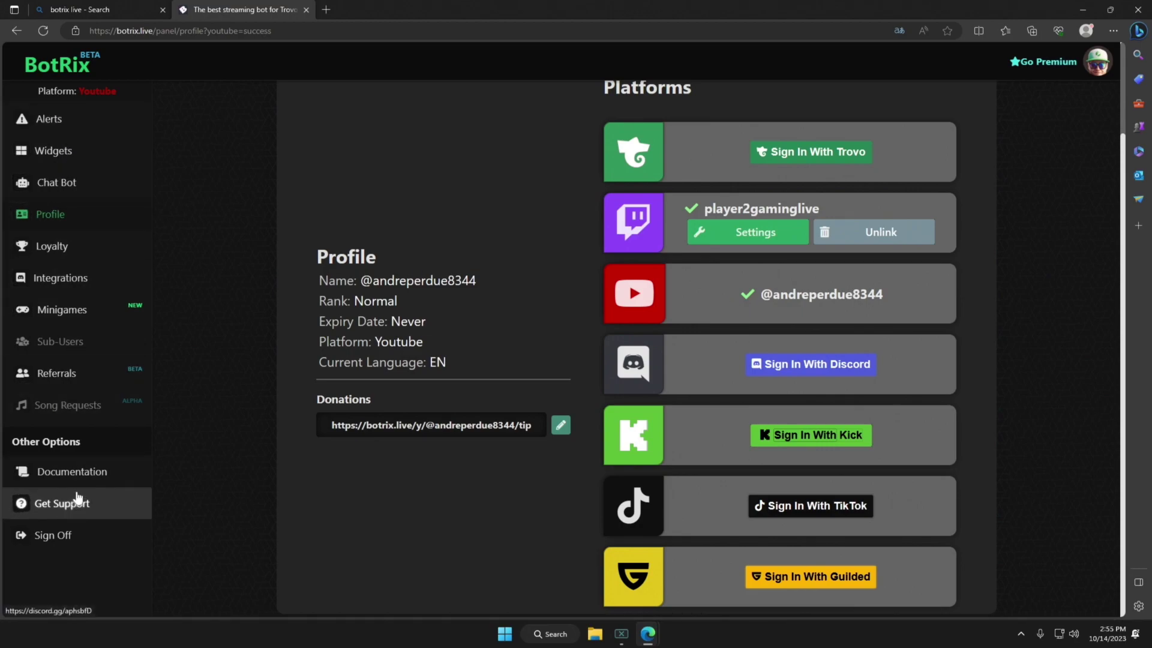
{"action": "left_click", "coordinate": [763, 229]}
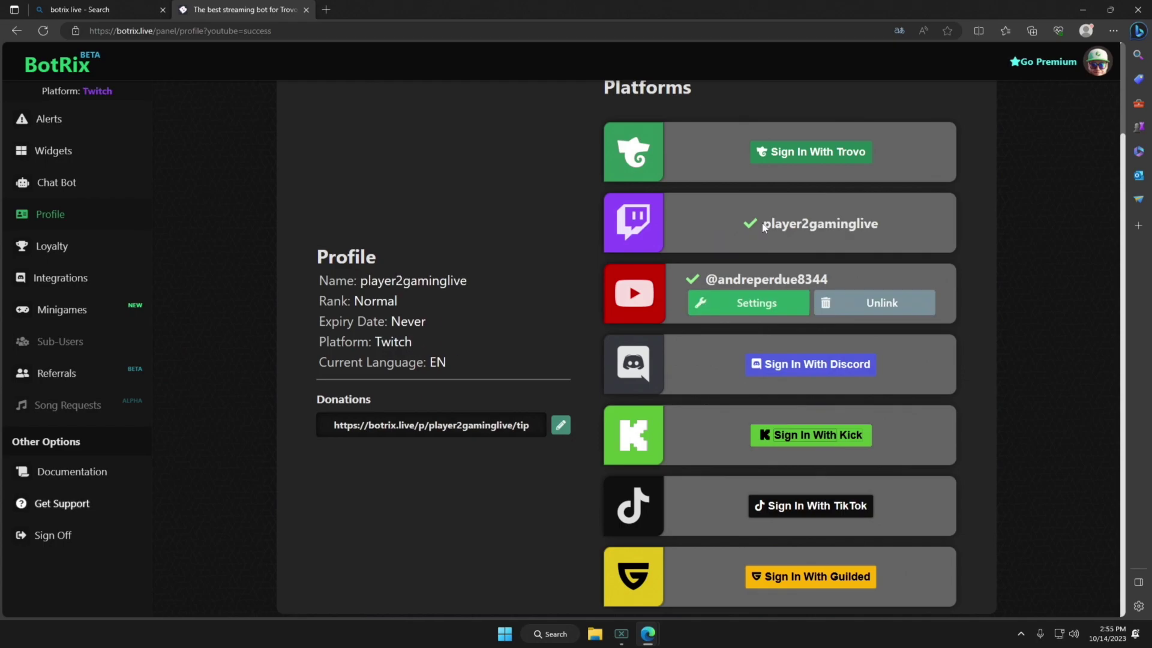
{"action": "left_click", "coordinate": [744, 305]}
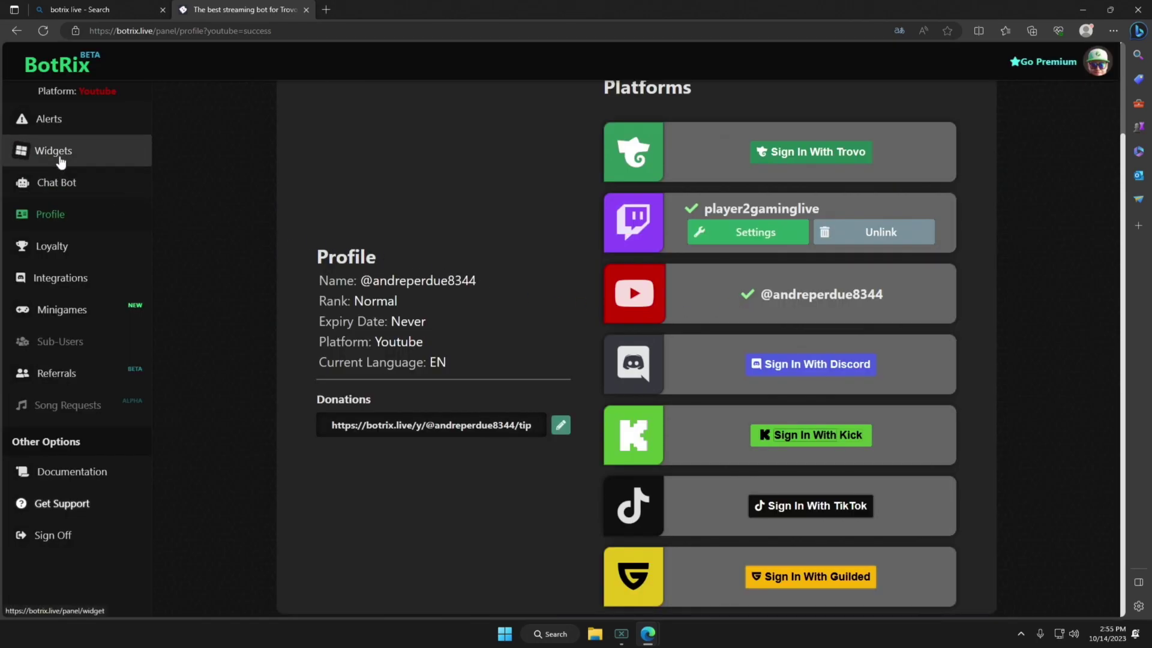
{"action": "left_click", "coordinate": [57, 155]}
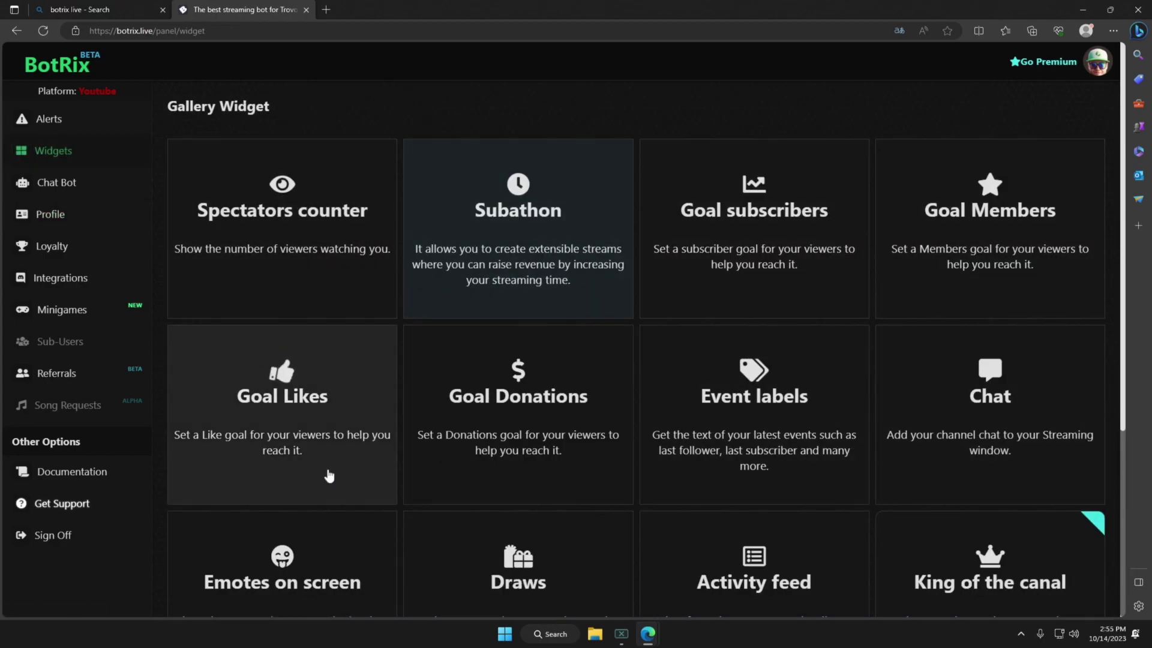
Go to the Chat Bot page and open the BotRix documentation.
{"action": "scroll", "coordinate": [326, 476], "scroll_direction": "down", "scroll_amount": 5}
{"action": "scroll", "coordinate": [928, 324], "scroll_direction": "up", "scroll_amount": 5}
{"action": "scroll", "coordinate": [216, 406], "scroll_direction": "down", "scroll_amount": 5}
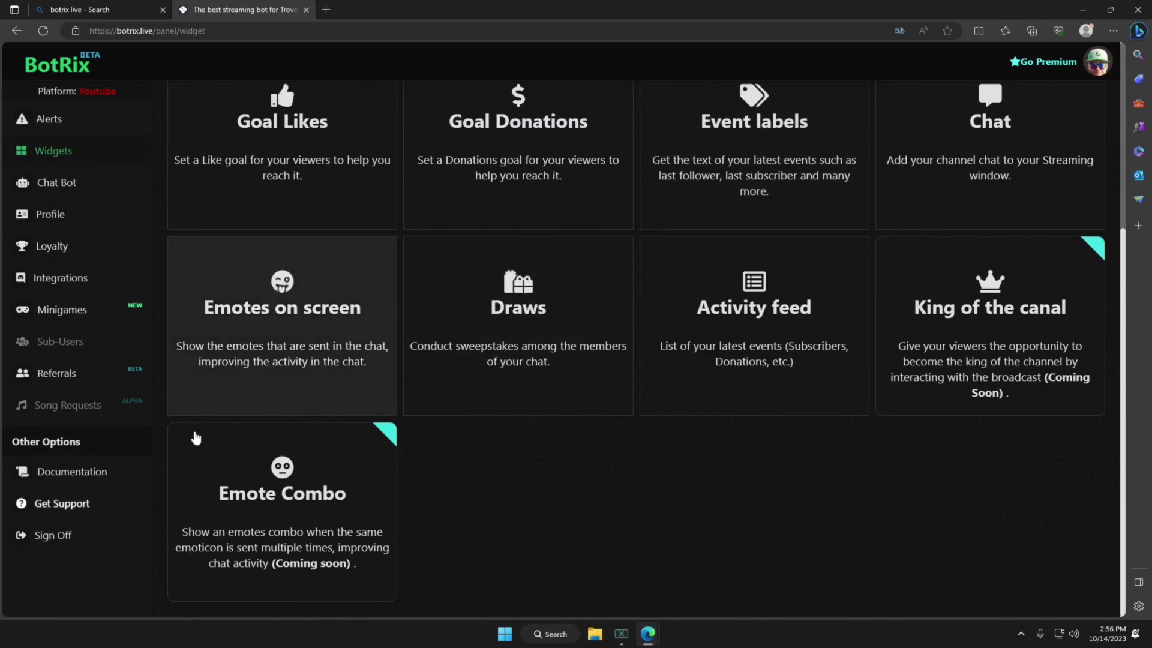
{"action": "scroll", "coordinate": [285, 269], "scroll_direction": "up", "scroll_amount": 5}
{"action": "left_click", "coordinate": [76, 184]}
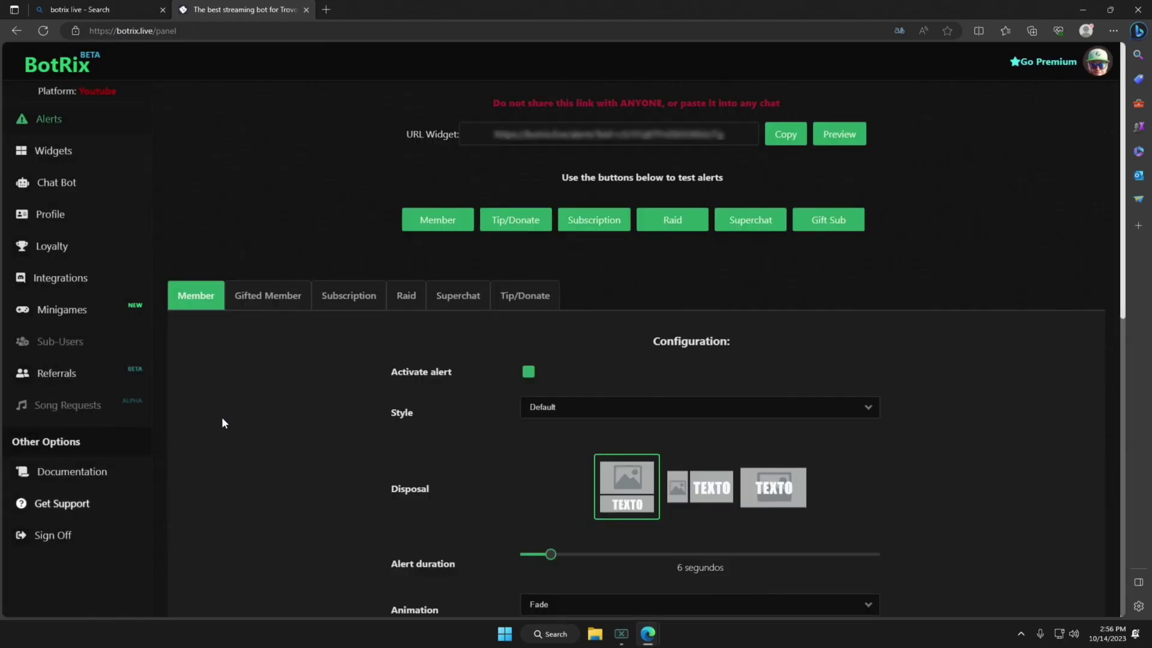
{"action": "left_click", "coordinate": [81, 471]}
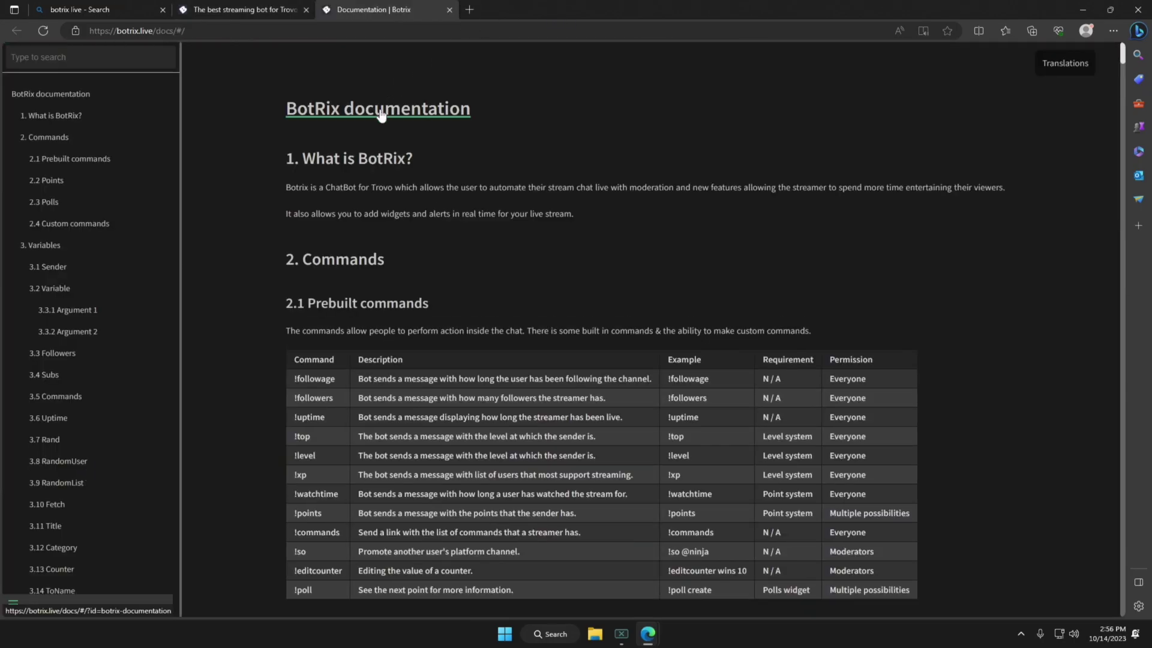
Scroll through the docs, then load the mrboostlive.com Kick Viewer Queue product page.
{"action": "scroll", "coordinate": [102, 282], "scroll_direction": "down", "scroll_amount": 10}
{"action": "scroll", "coordinate": [391, 350], "scroll_direction": "down", "scroll_amount": 15}
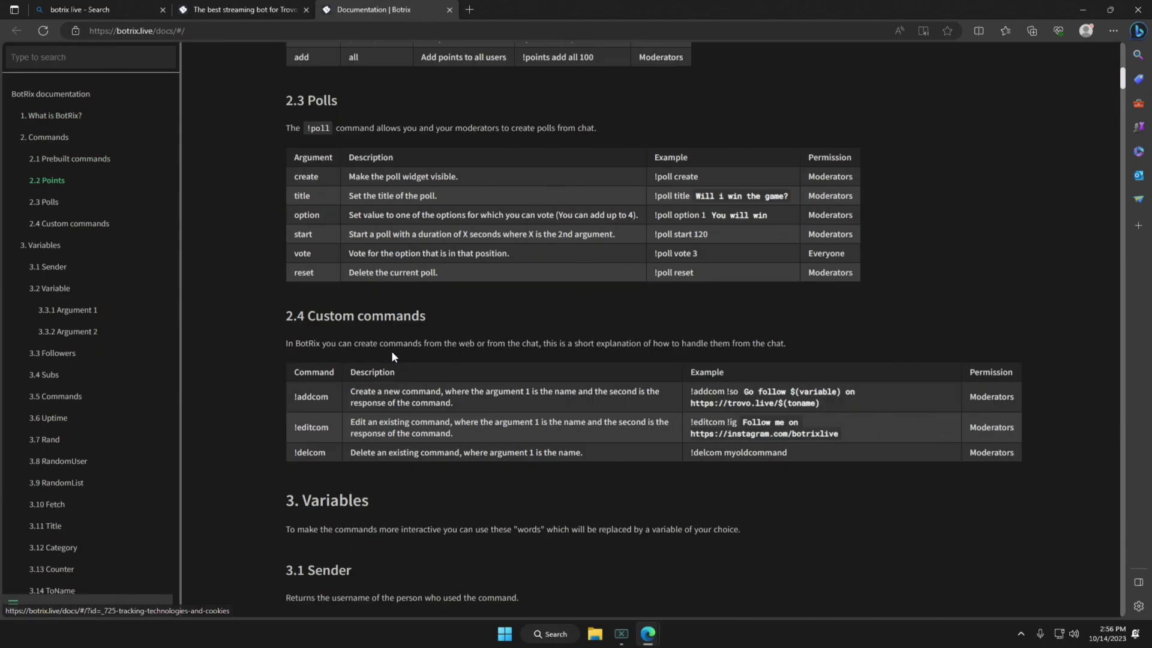
{"action": "scroll", "coordinate": [393, 358], "scroll_direction": "down", "scroll_amount": 5}
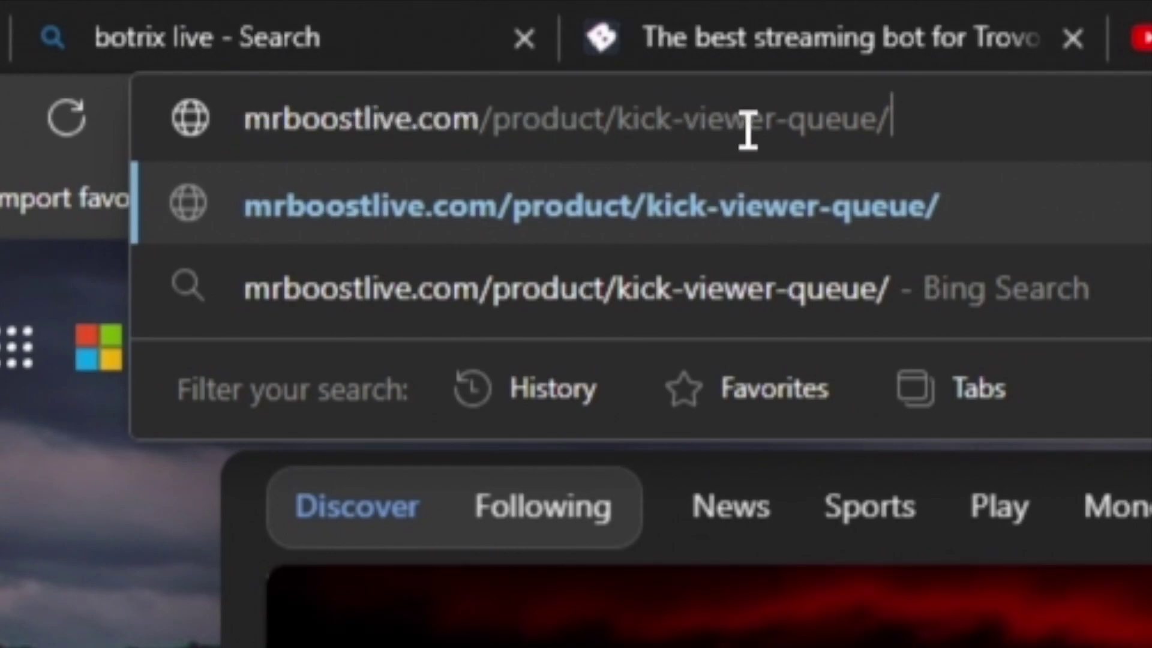
{"action": "key", "text": "Return"}
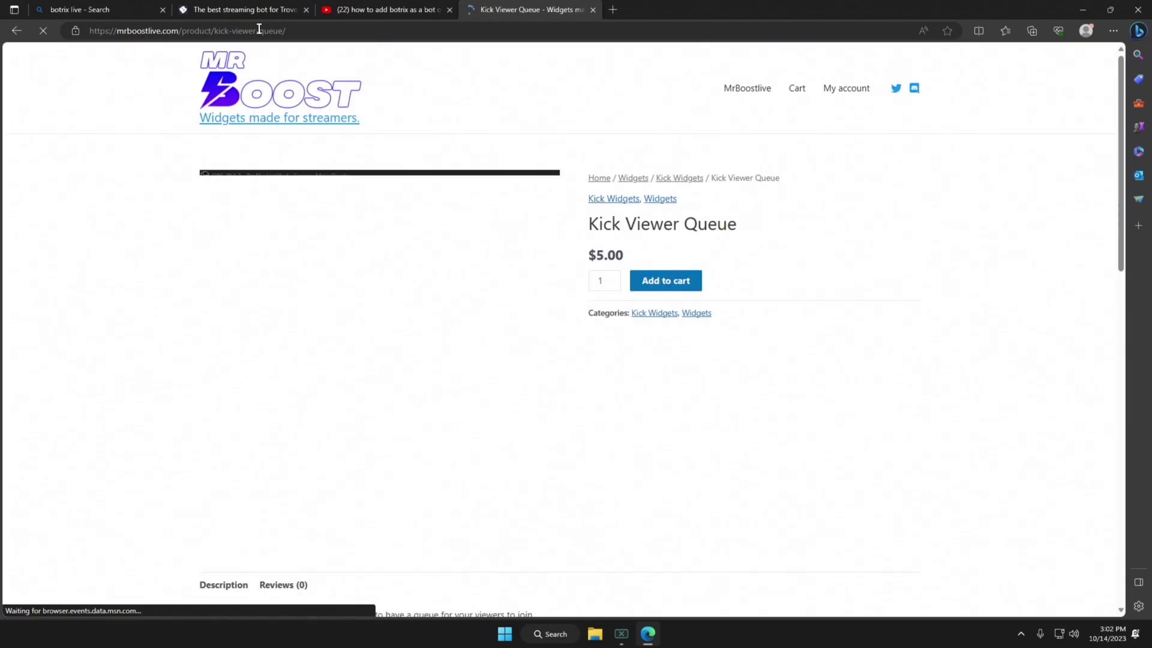